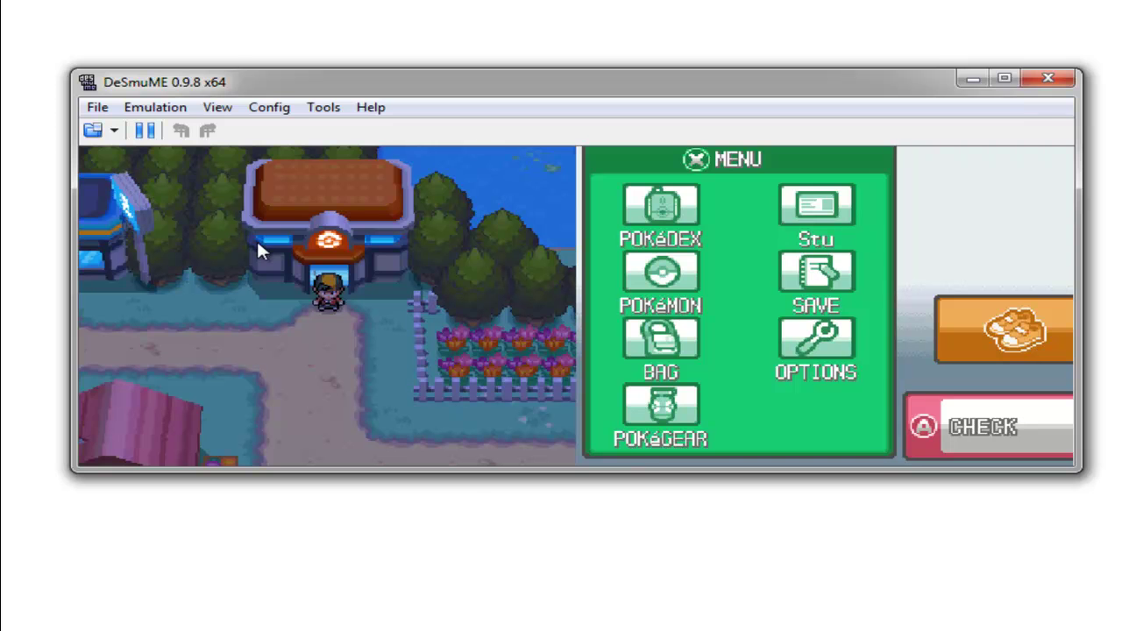
- Save the current game state over the existing file Pokemon - HeartGold.dst in the States folder
{"action": "left_click", "coordinate": [97, 107]}
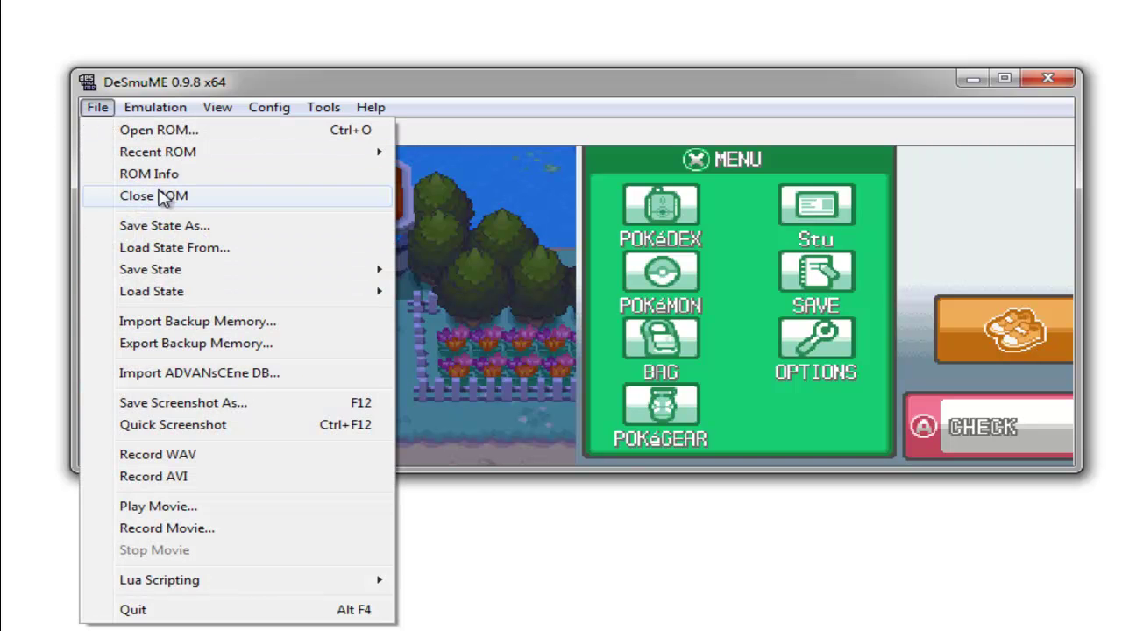
{"action": "left_click", "coordinate": [209, 228]}
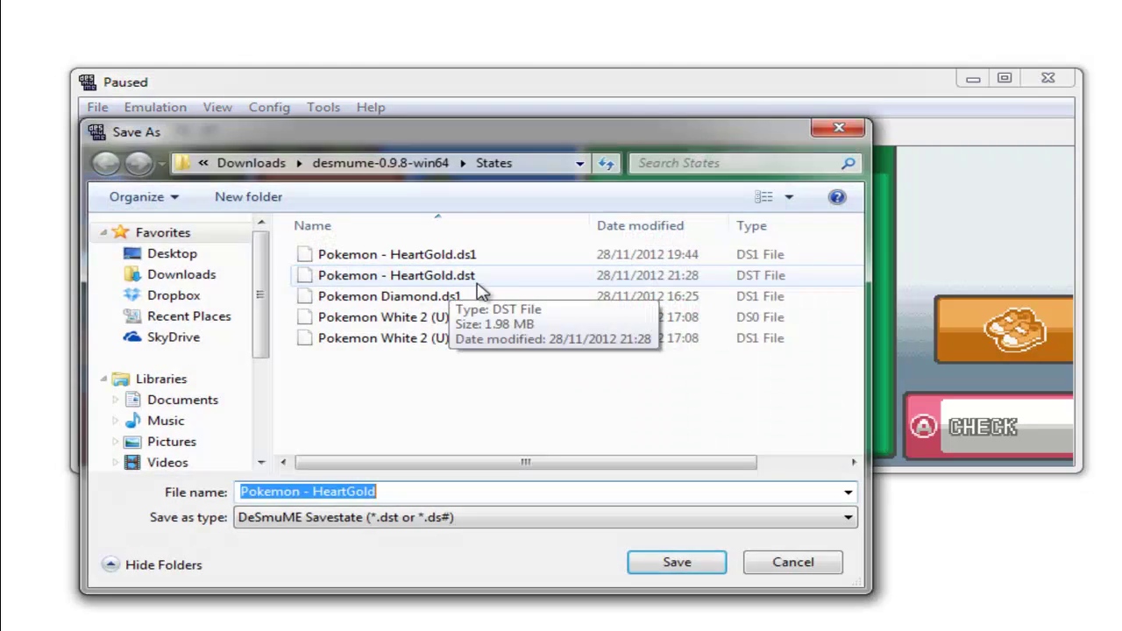
{"action": "left_click", "coordinate": [508, 278]}
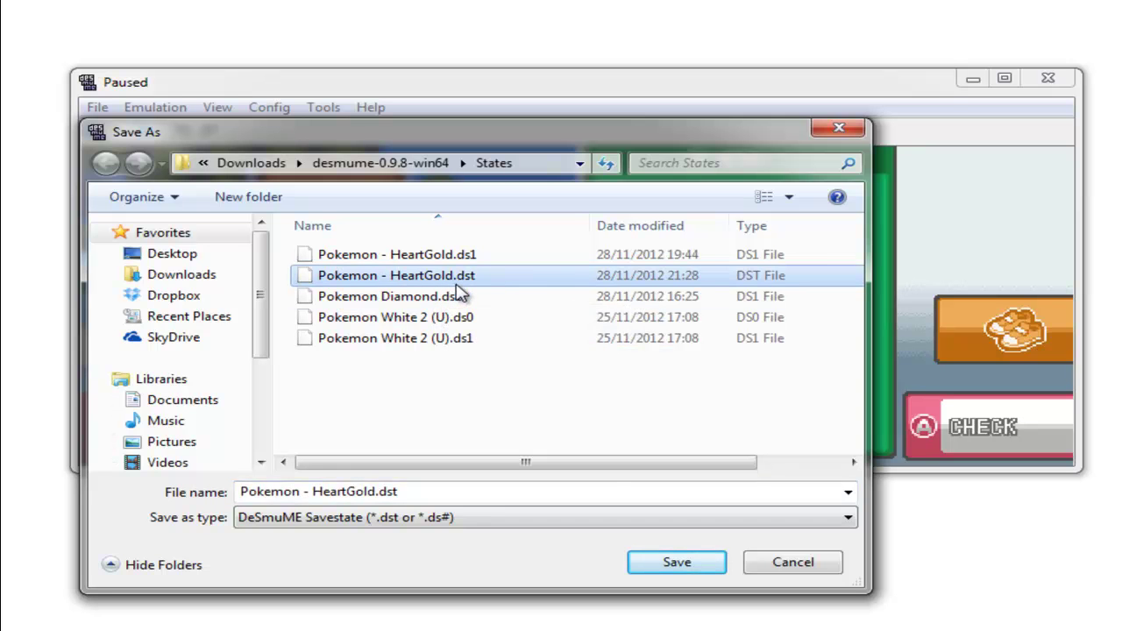
{"action": "left_click", "coordinate": [670, 568]}
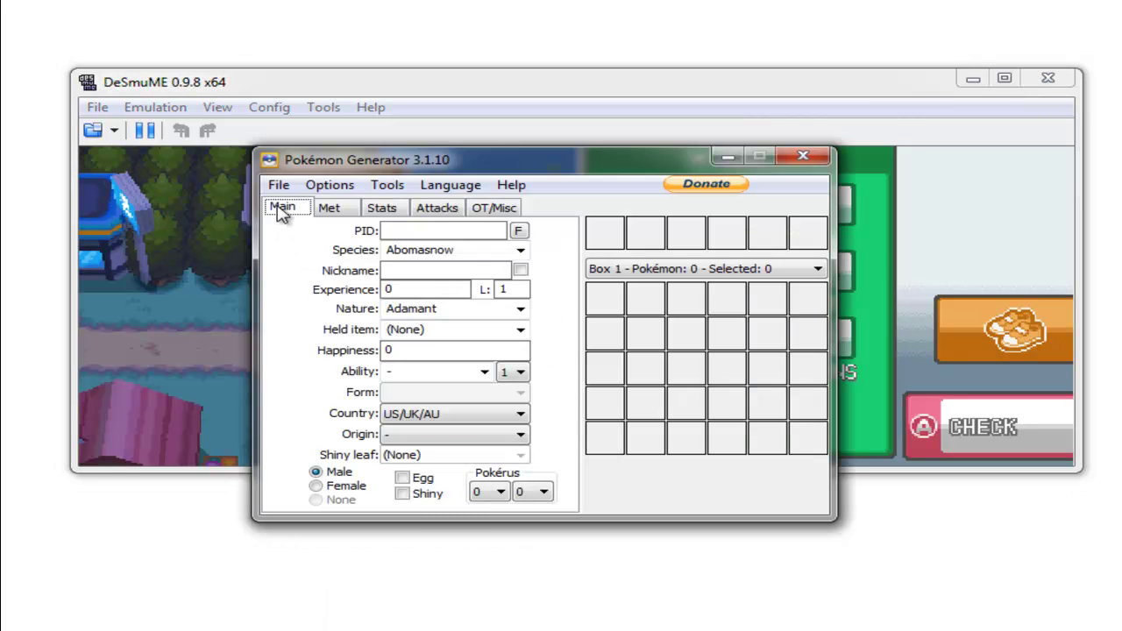
- In Pokémon Generator, open the savestate Pokemon - HeartGold.dst and treat it as an English Heart Gold/Soul Silver save
{"action": "left_click", "coordinate": [278, 185]}
{"action": "mouse_move", "coordinate": [329, 185]}
{"action": "mouse_move", "coordinate": [277, 187]}
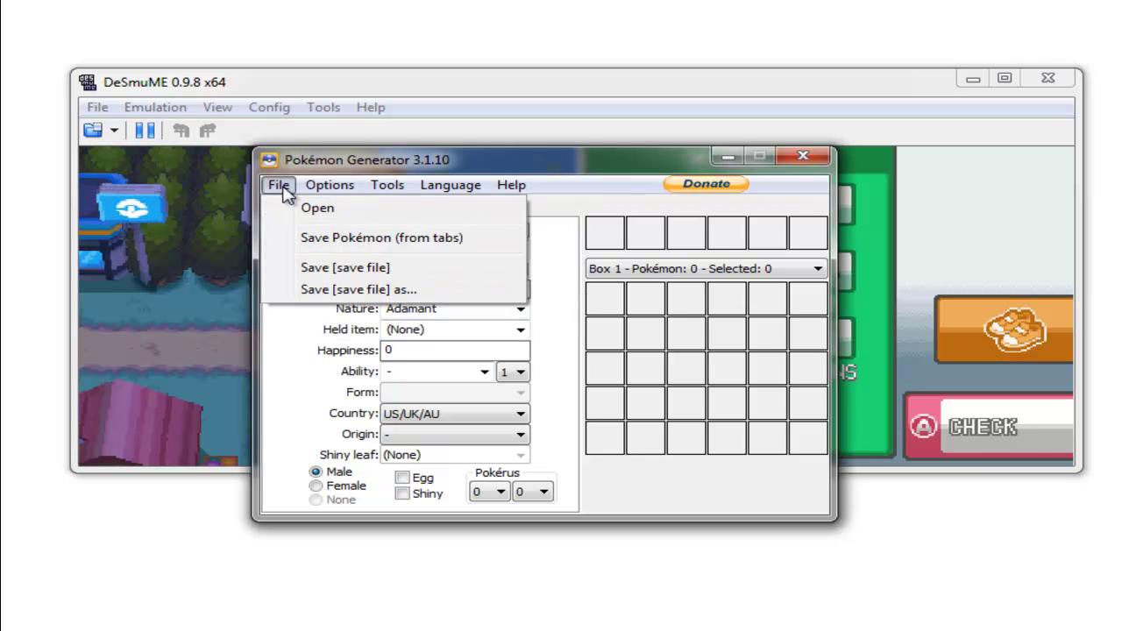
{"action": "left_click", "coordinate": [289, 207]}
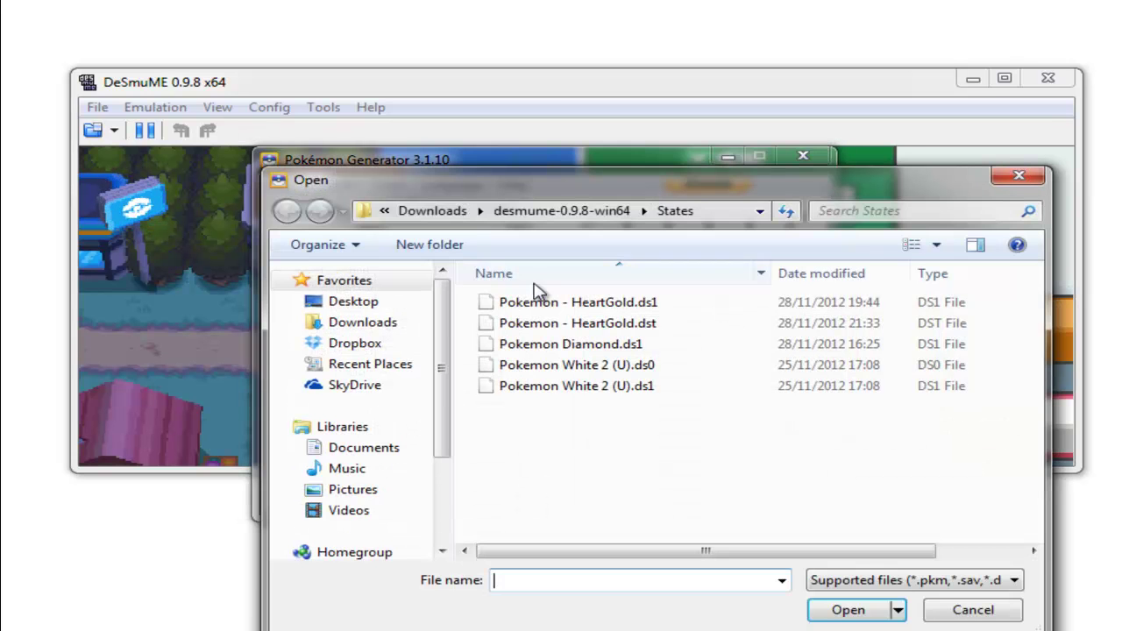
{"action": "double_click", "coordinate": [593, 321]}
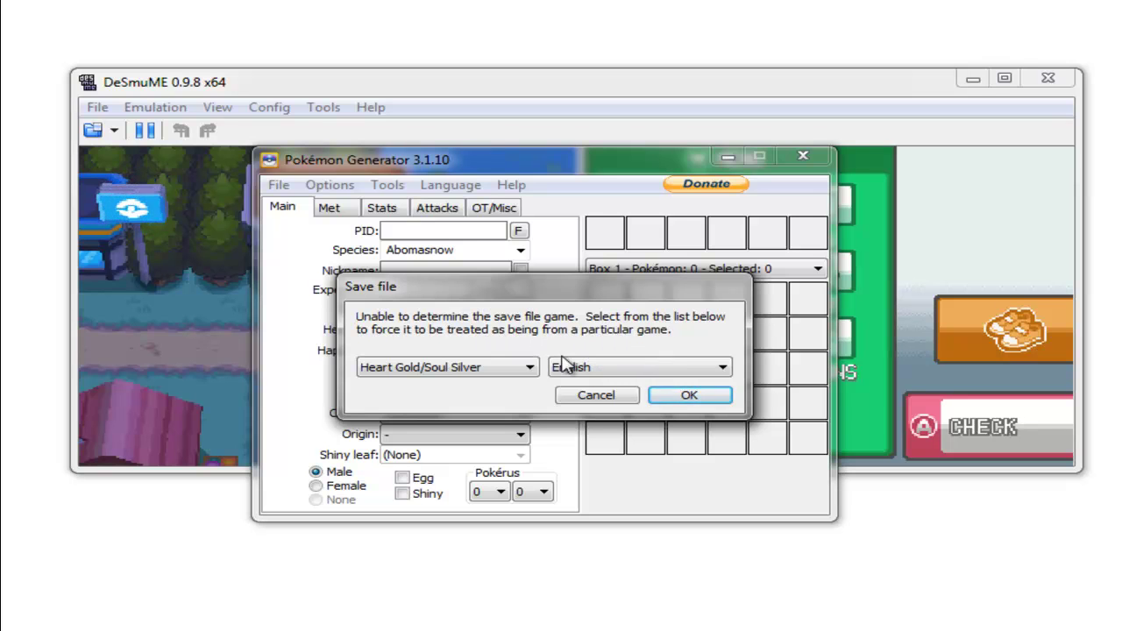
{"action": "left_click", "coordinate": [510, 372]}
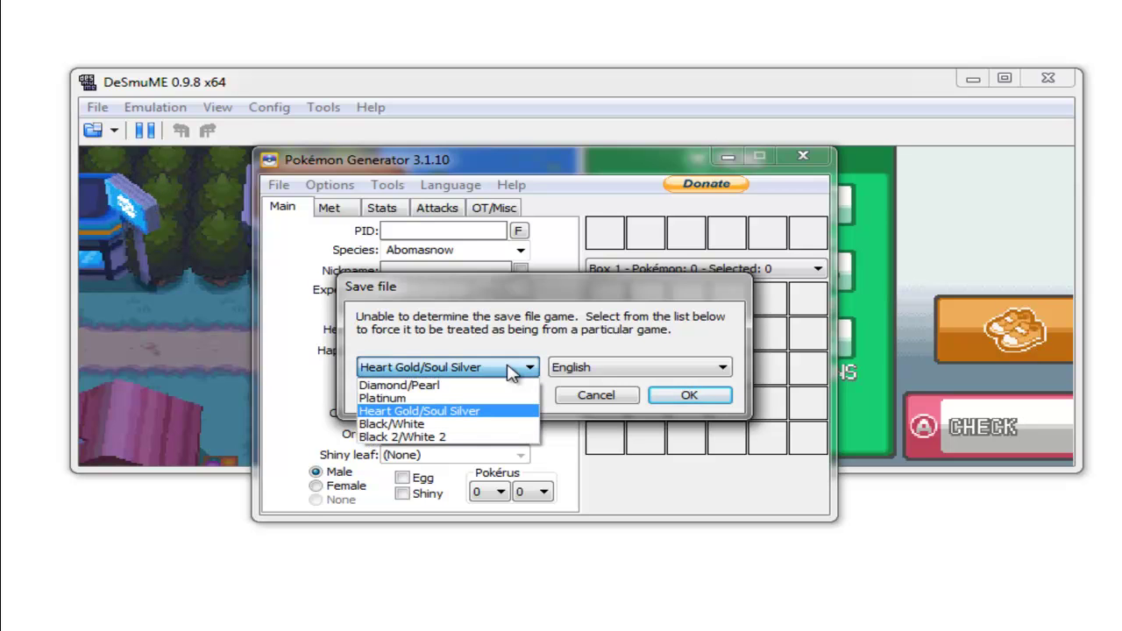
{"action": "left_click", "coordinate": [510, 372]}
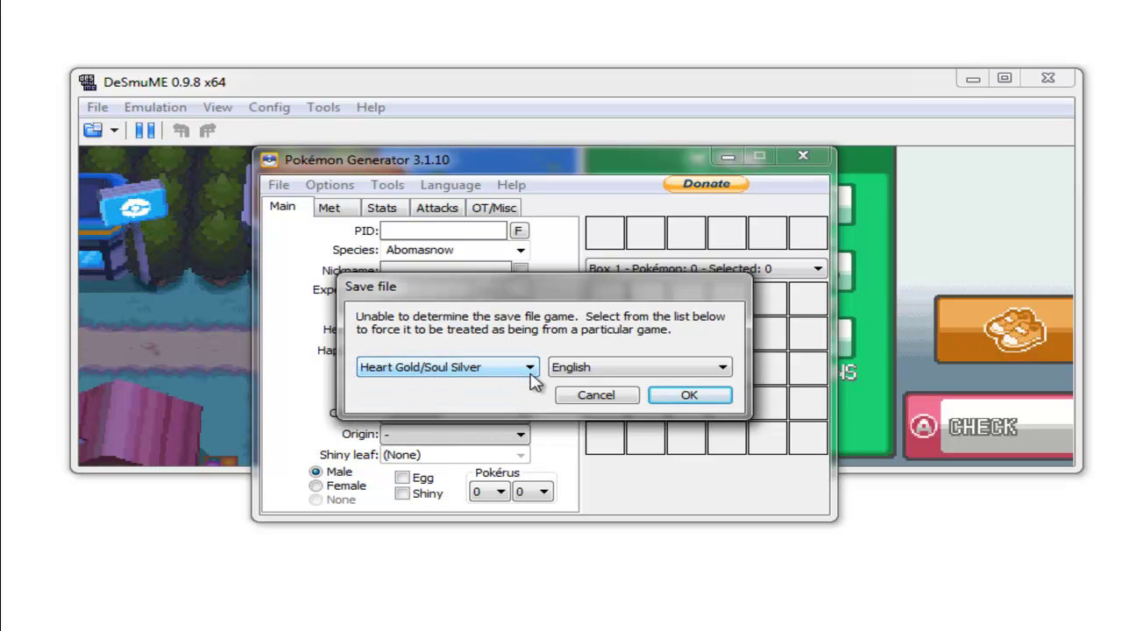
{"action": "left_click", "coordinate": [669, 396]}
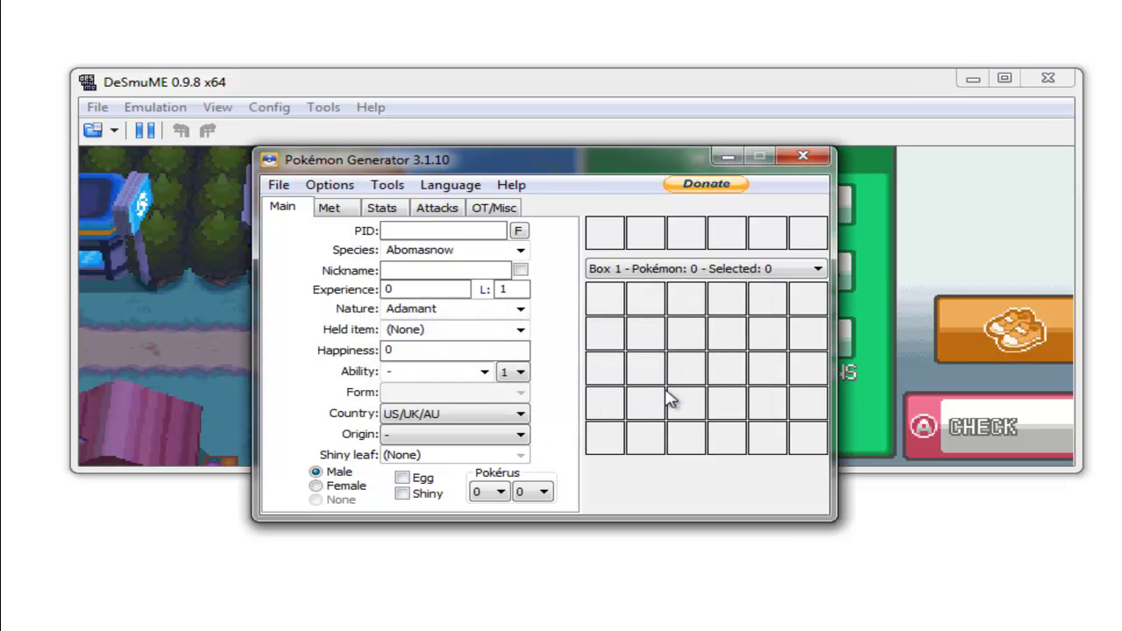
- Set the new Pokémon's species to Bulbasaur and give it the enabled nickname Bruteroot
{"action": "left_click", "coordinate": [605, 303]}
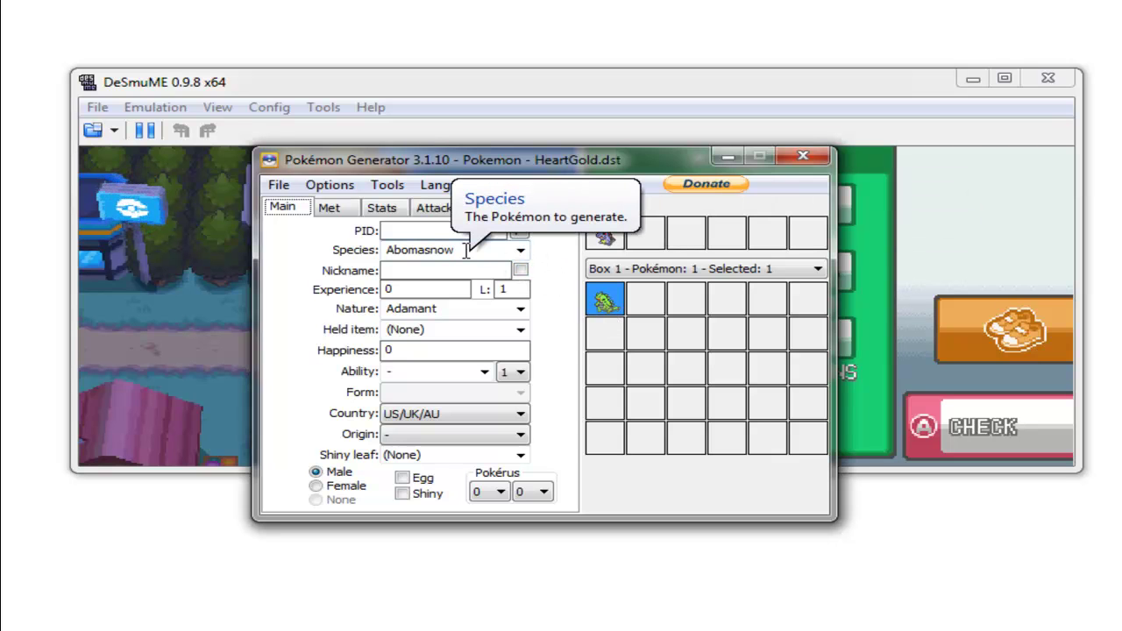
{"action": "left_click", "coordinate": [521, 251]}
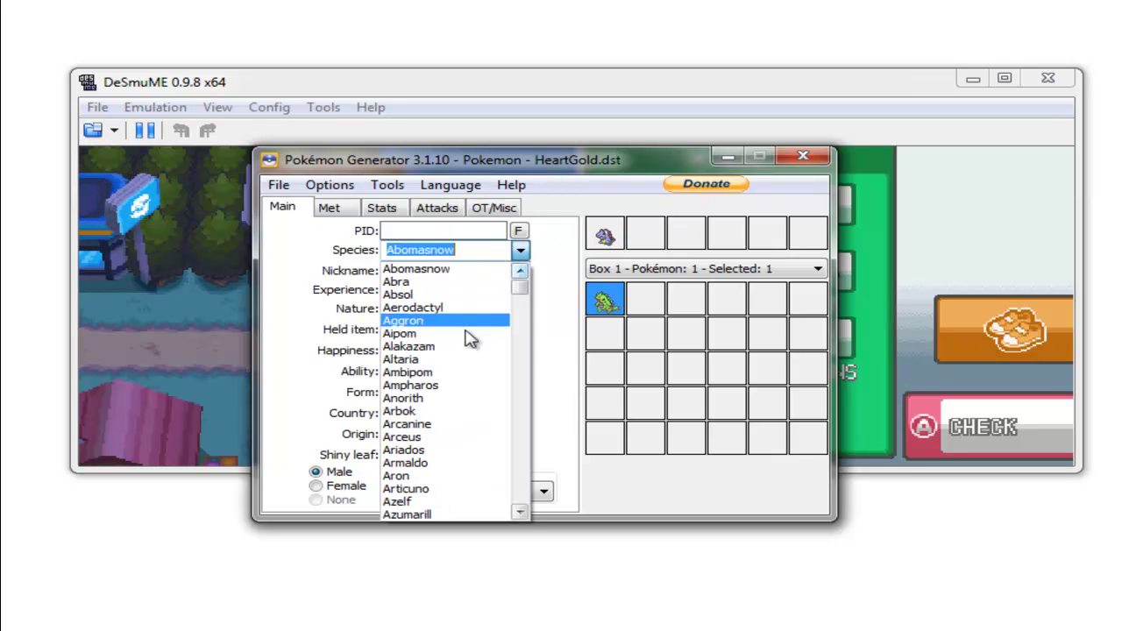
{"action": "scroll", "coordinate": [445, 392], "scroll_direction": "down", "scroll_amount": 4}
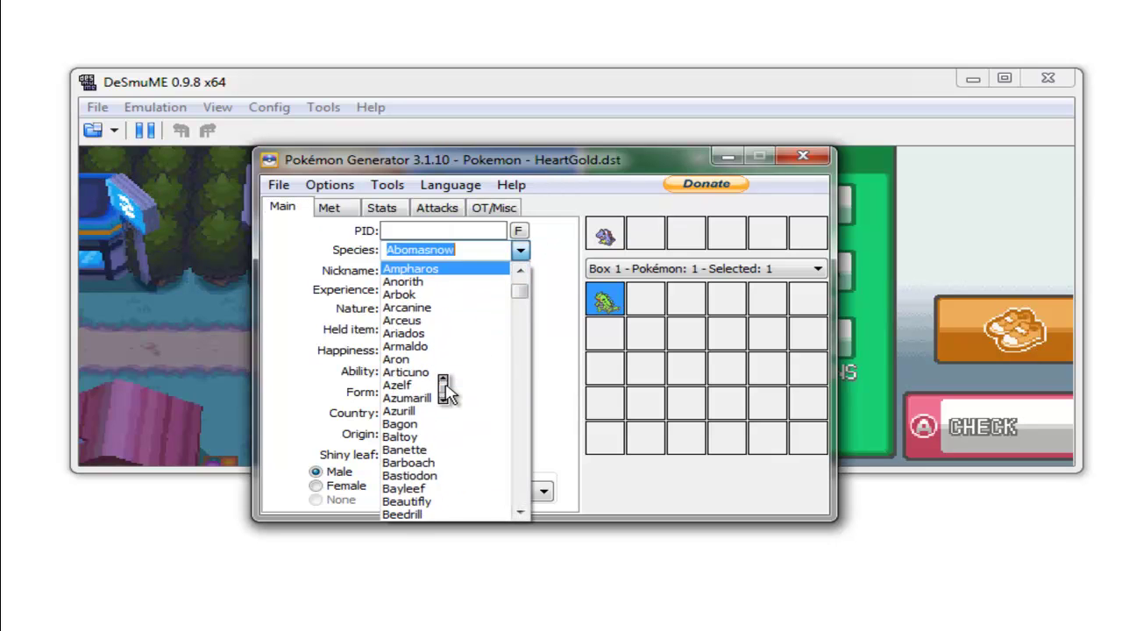
{"action": "scroll", "coordinate": [446, 392], "scroll_direction": "down", "scroll_amount": 3}
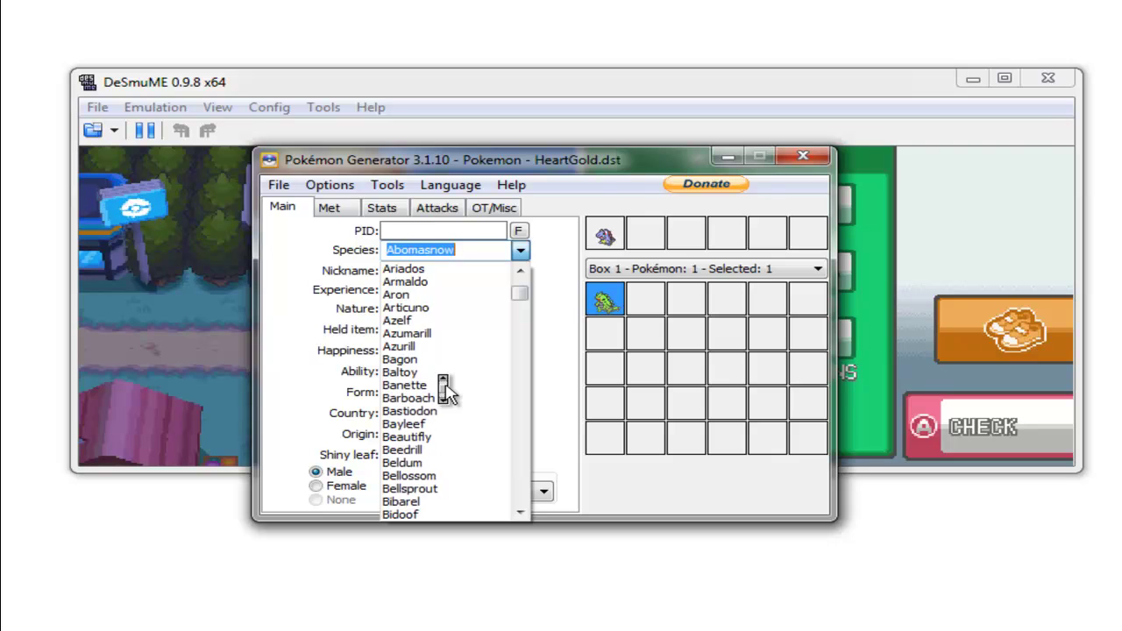
{"action": "scroll", "coordinate": [446, 392], "scroll_direction": "down", "scroll_amount": 4}
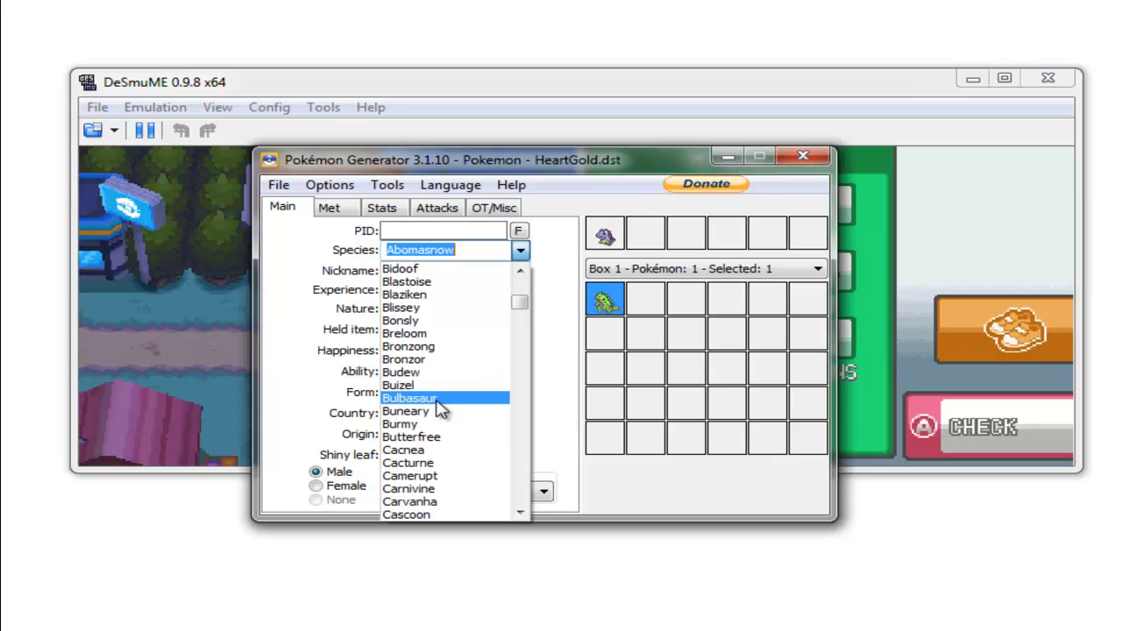
{"action": "left_click", "coordinate": [438, 399]}
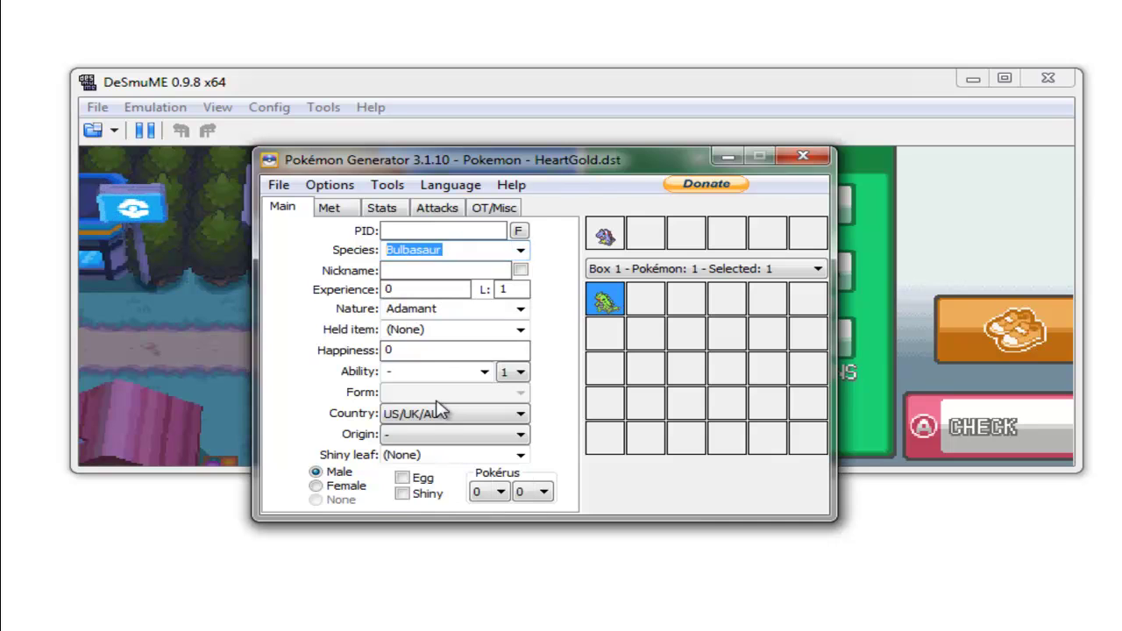
{"action": "left_click", "coordinate": [463, 270]}
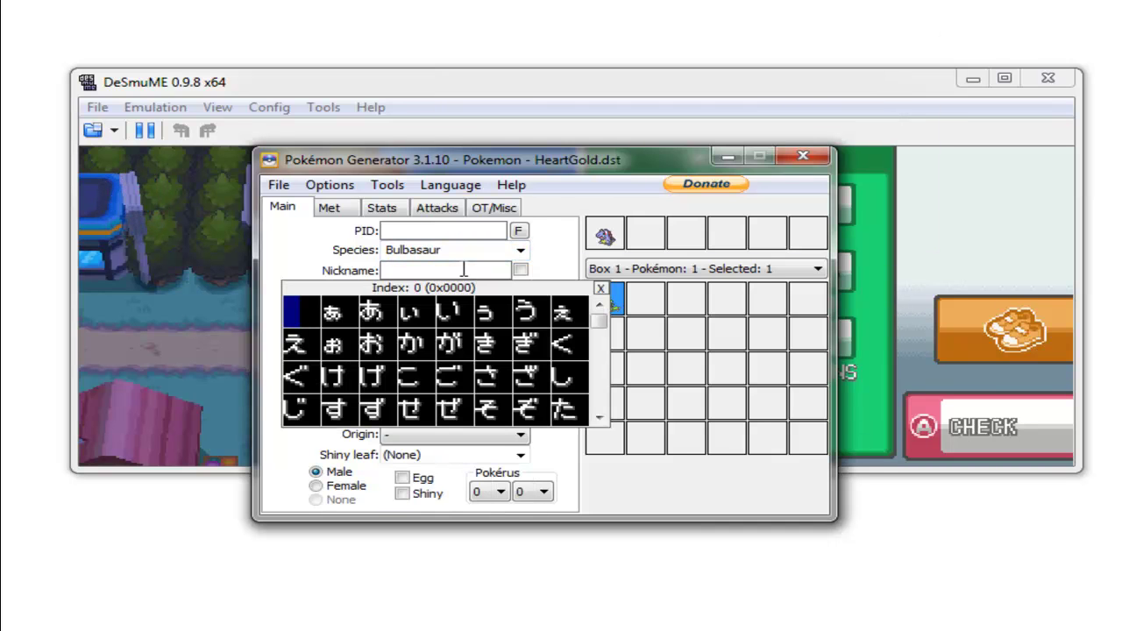
{"action": "left_click", "coordinate": [520, 271]}
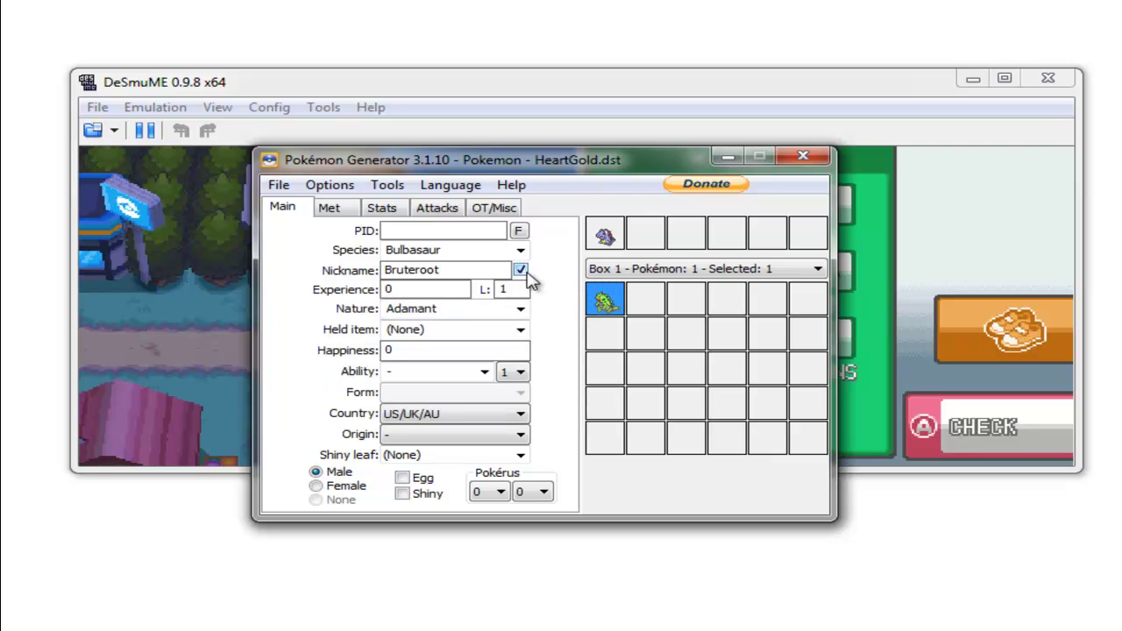
- Deselect the Pokémon in the first slot of Box 1 and view the list of storage boxes
{"action": "left_click", "coordinate": [707, 269]}
{"action": "left_click", "coordinate": [708, 280]}
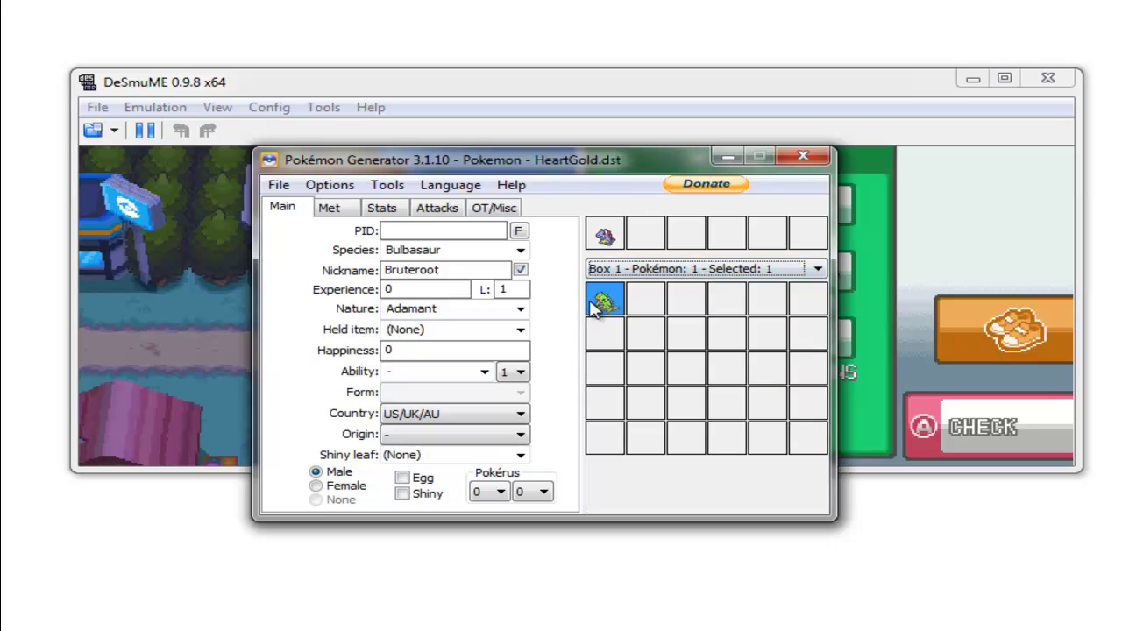
{"action": "left_click", "coordinate": [600, 303]}
{"action": "left_click", "coordinate": [745, 270]}
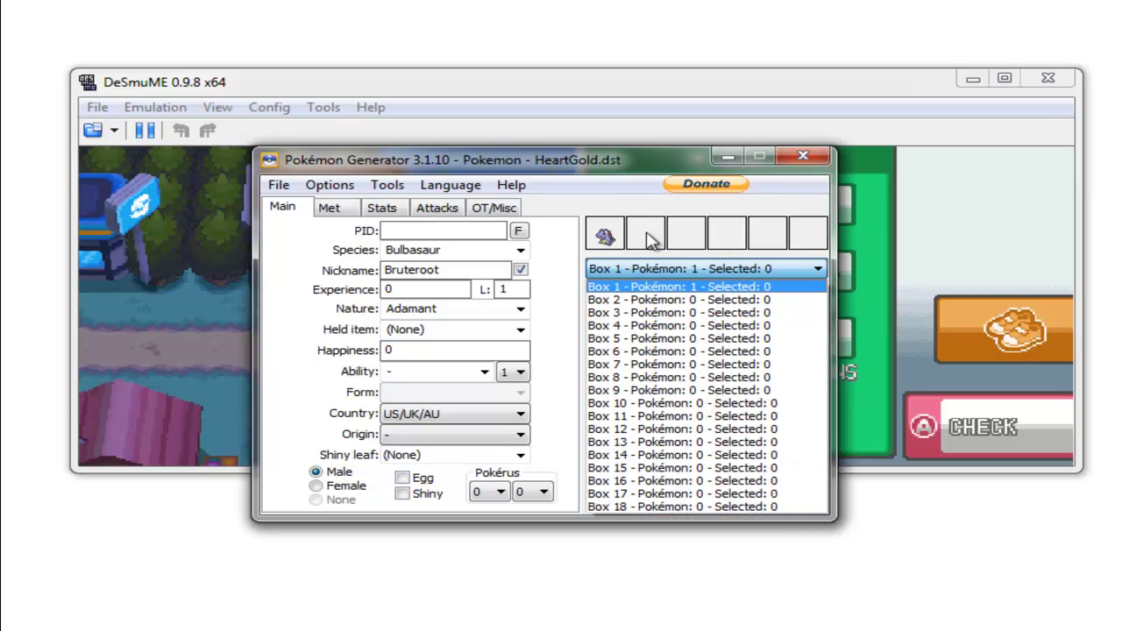
{"action": "left_click", "coordinate": [732, 271]}
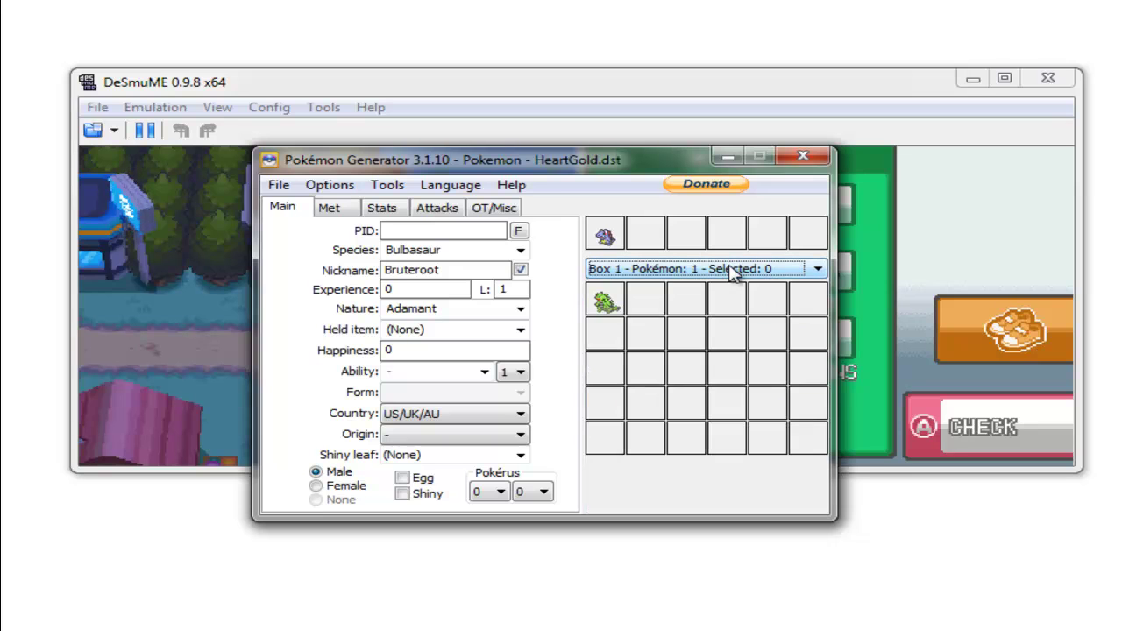
- Give the Bulbasaur a Miracle Seed as its held item
{"action": "left_click", "coordinate": [520, 330]}
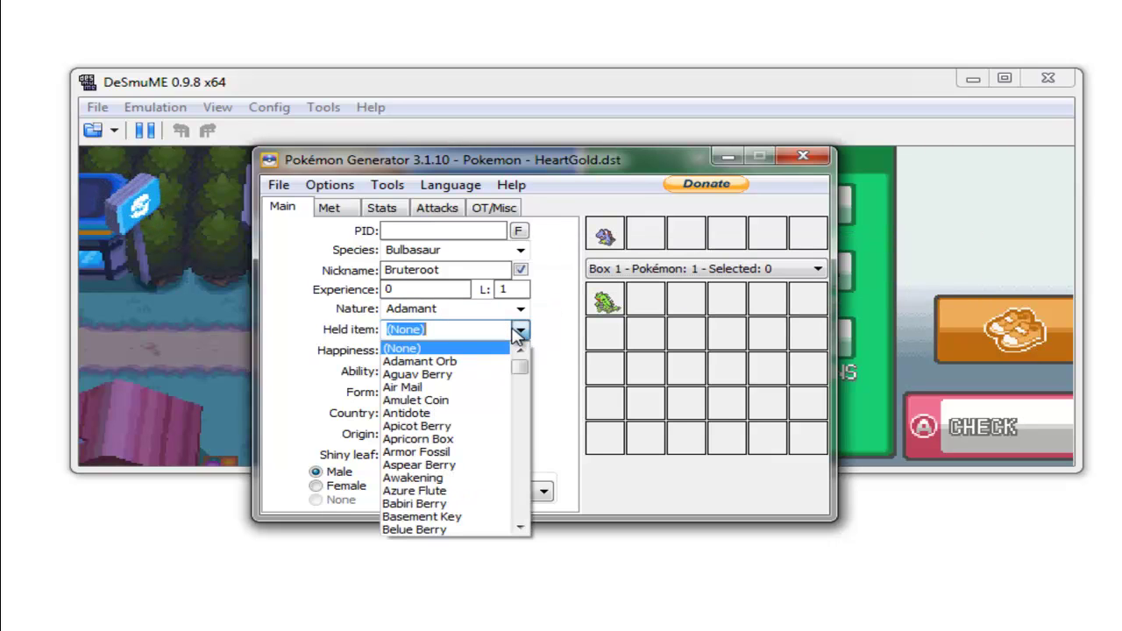
{"action": "type", "text": "Mira"}
{"action": "key", "text": "Down"}
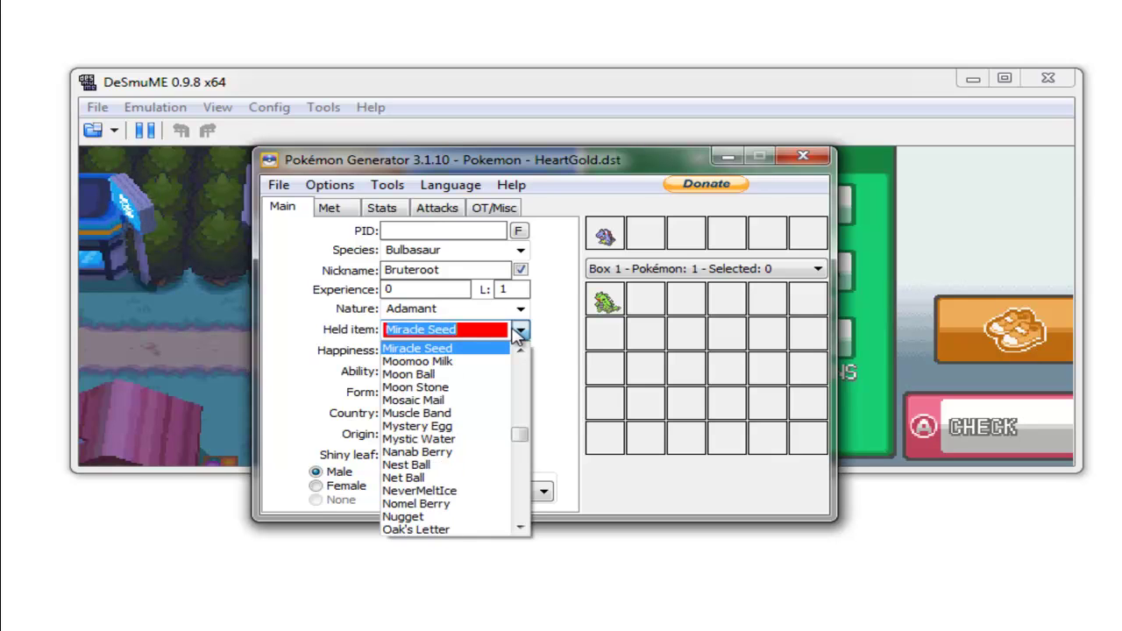
{"action": "left_click", "coordinate": [514, 332]}
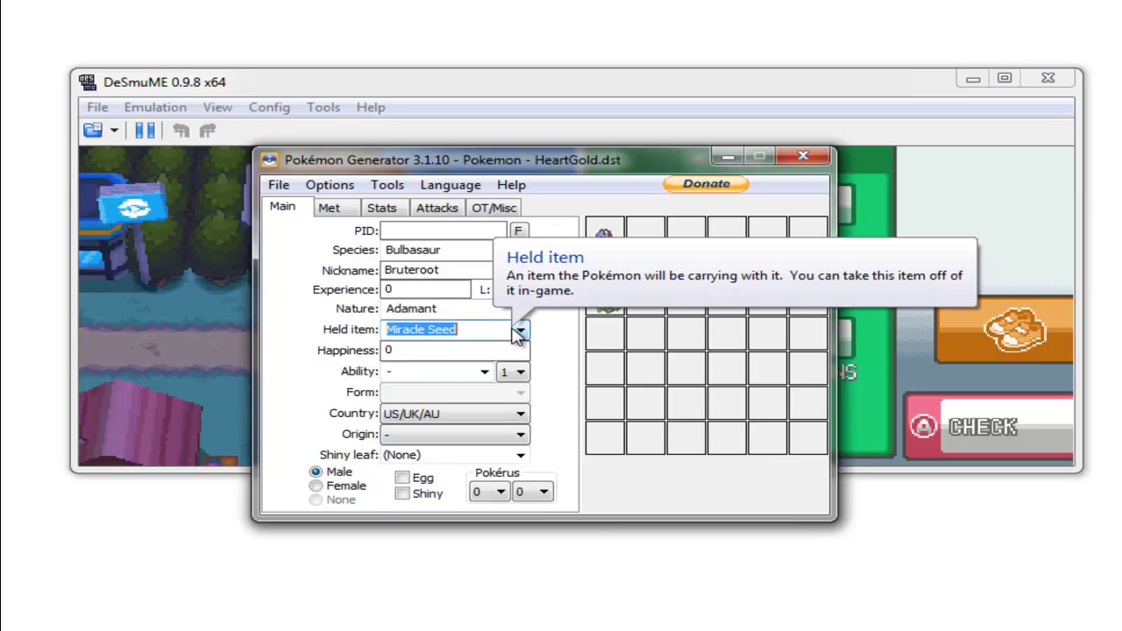
- Set the Bulbasaur's happiness to 70 and its ability to Overgrow
{"action": "left_click", "coordinate": [507, 348]}
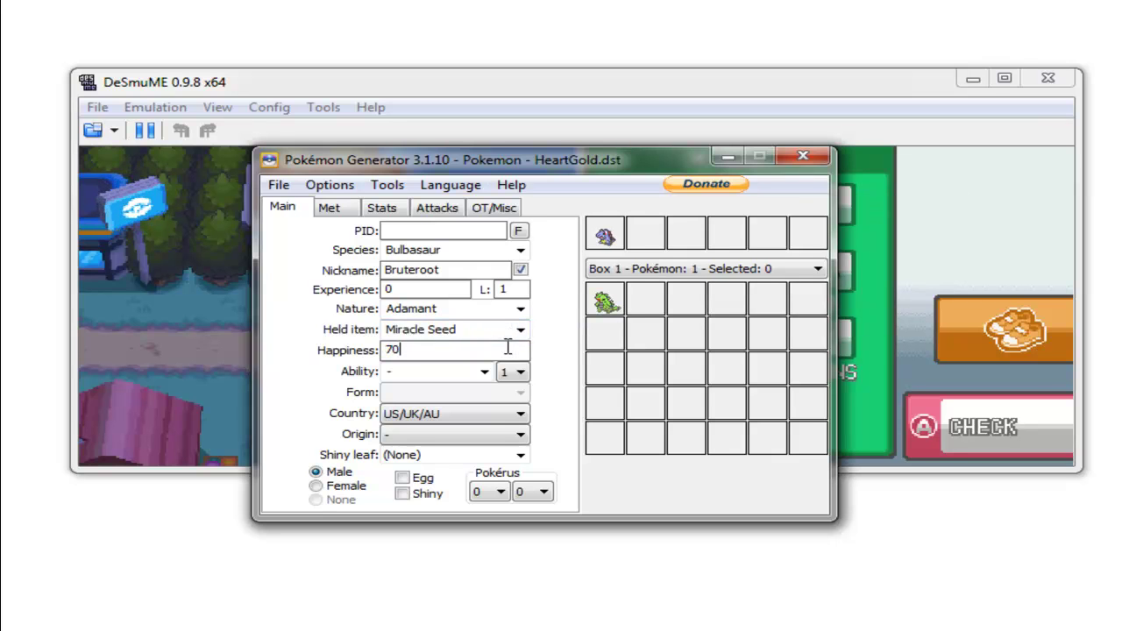
{"action": "left_click", "coordinate": [444, 369]}
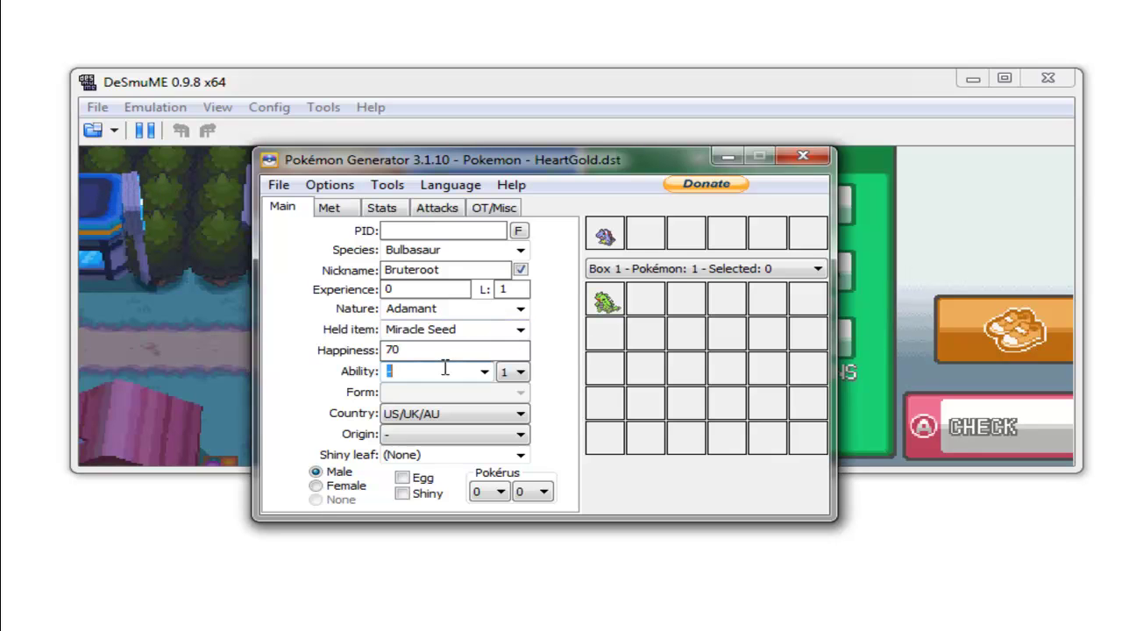
{"action": "type", "text": "O"}
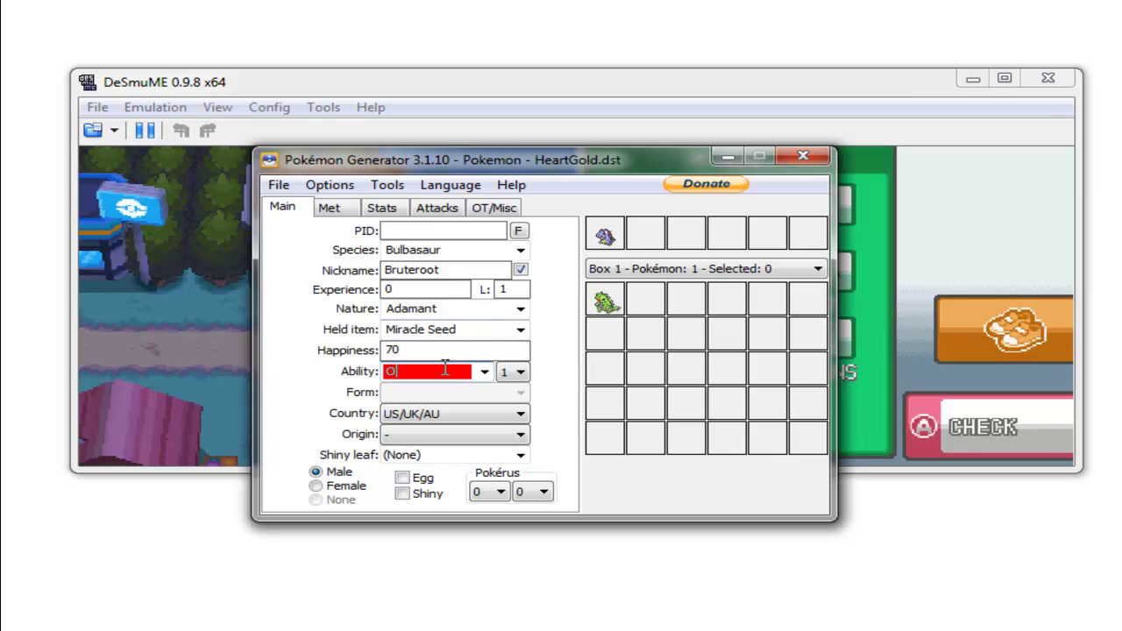
{"action": "type", "text": "vergro"}
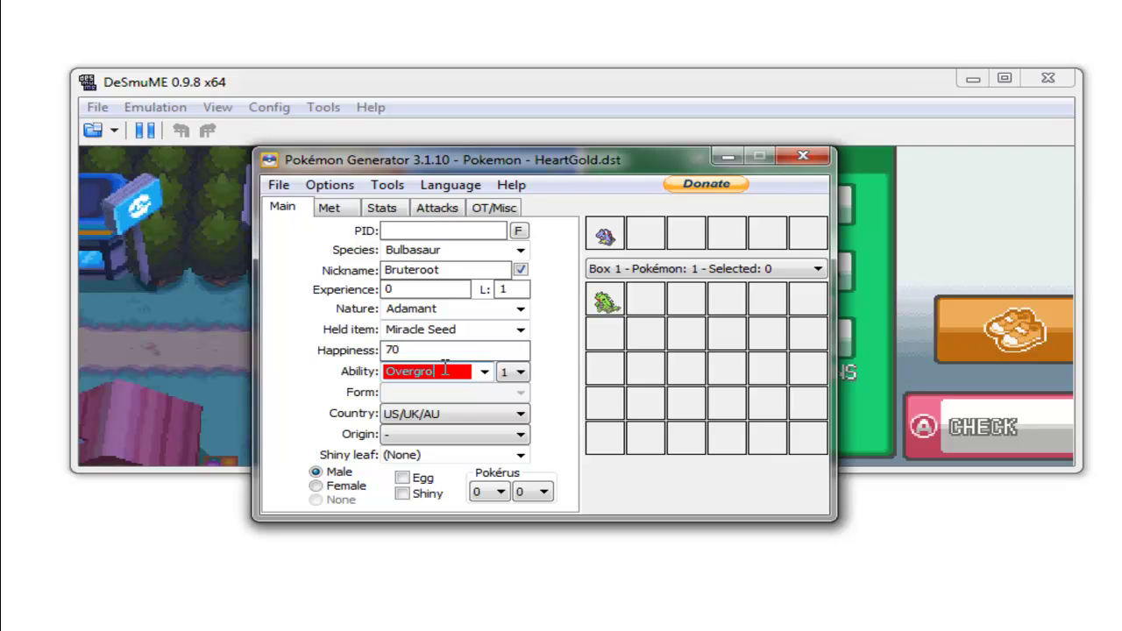
{"action": "type", "text": "w"}
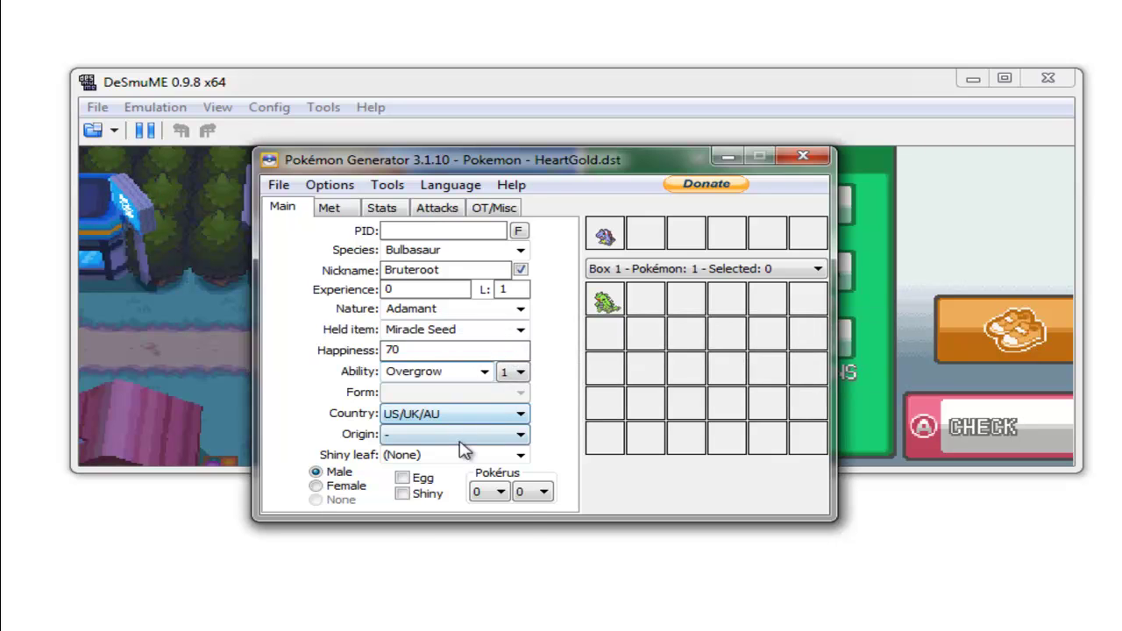
- Set the Bulbasaur's origin game to Heart Gold and make it shiny
{"action": "left_click", "coordinate": [457, 435]}
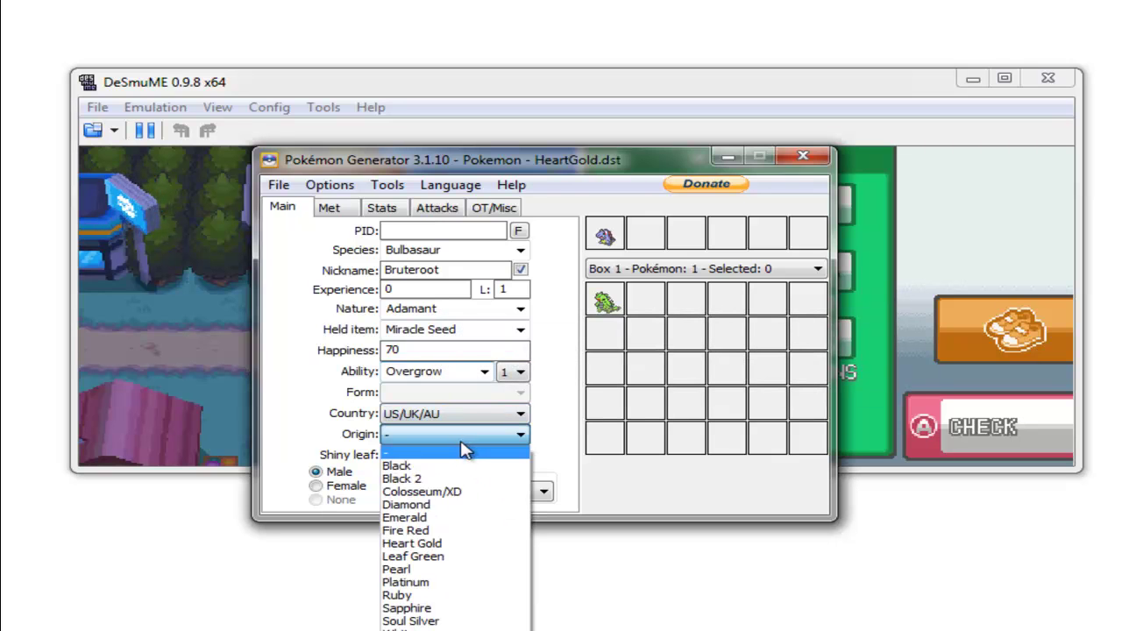
{"action": "left_click", "coordinate": [449, 544]}
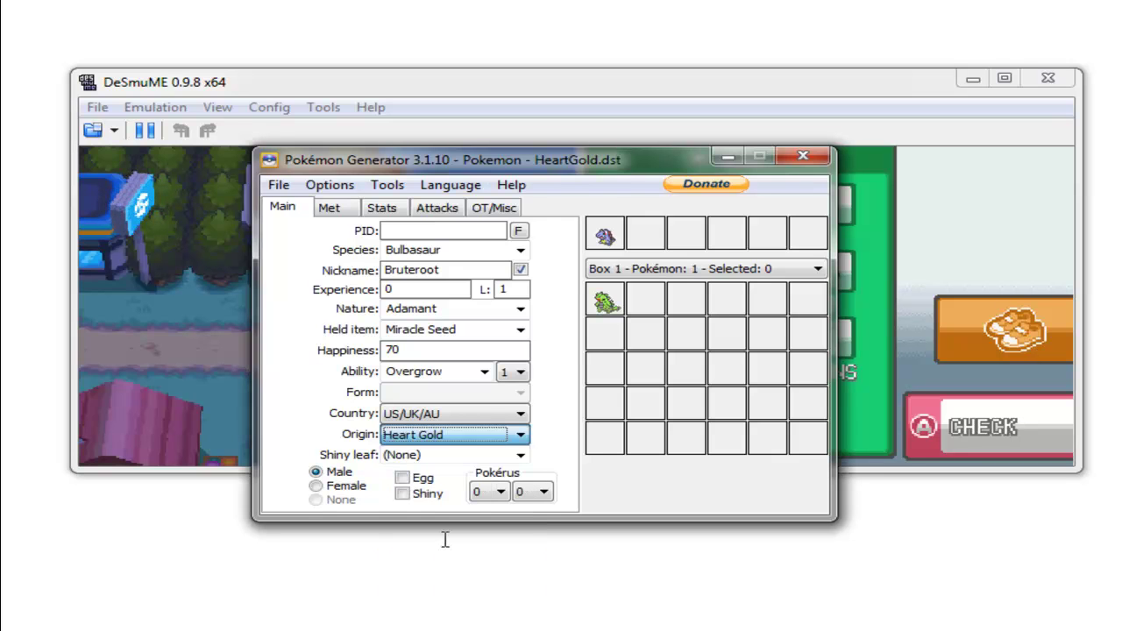
{"action": "left_click", "coordinate": [424, 496]}
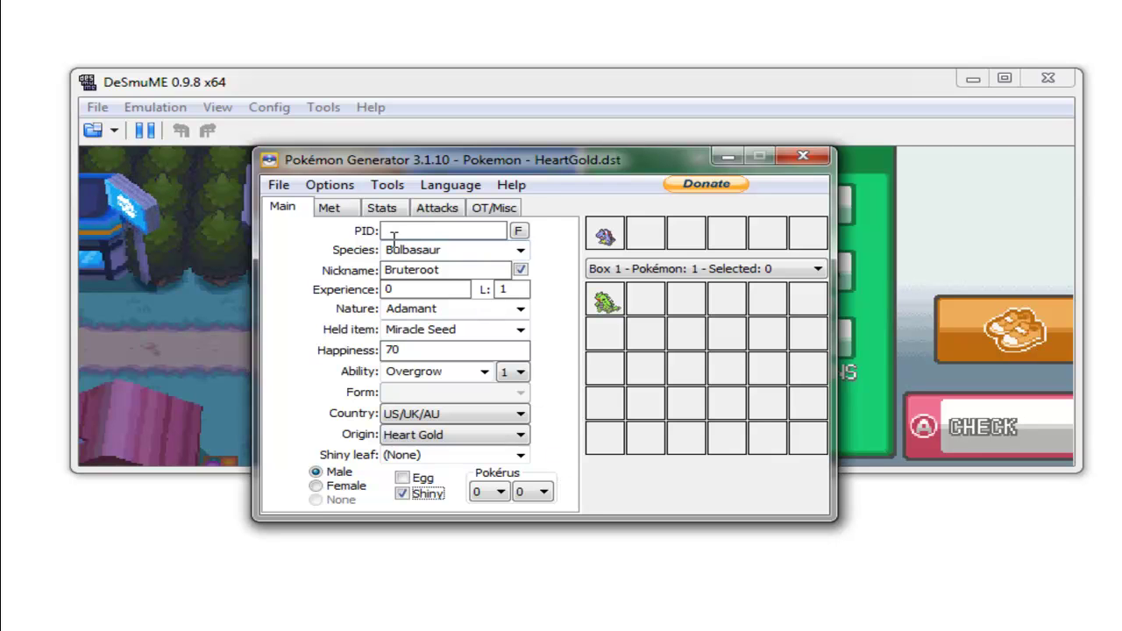
- Set the location where the Bulbasaur was met to Day-Care Couple
{"action": "left_click", "coordinate": [330, 210]}
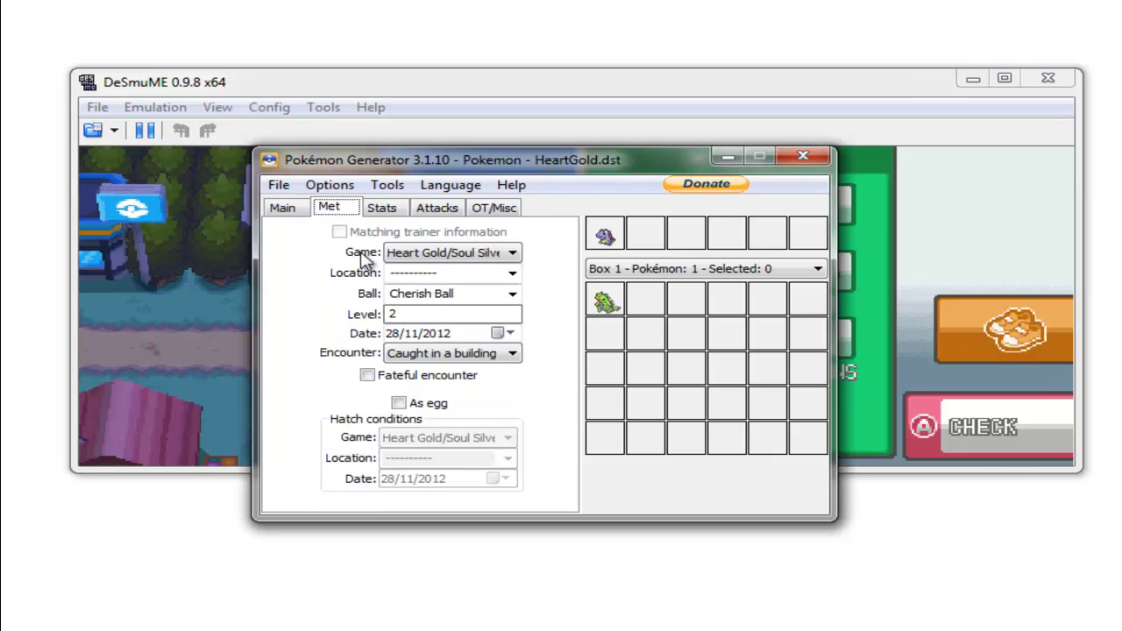
{"action": "left_click", "coordinate": [417, 276]}
{"action": "type", "text": "Day-Car"}
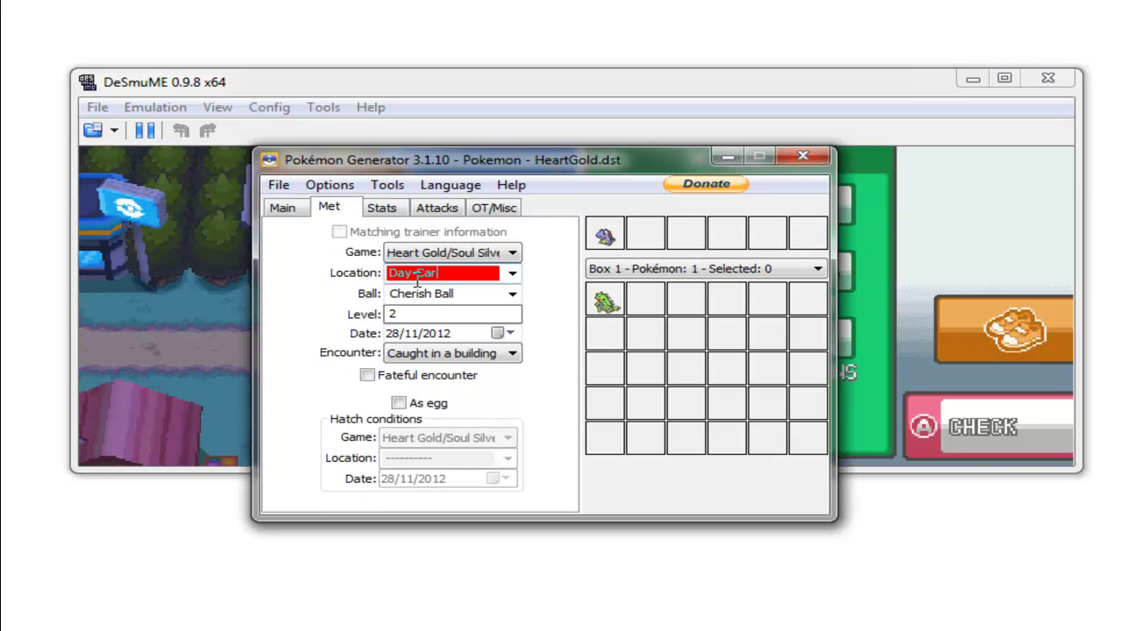
{"action": "type", "text": "e Couple"}
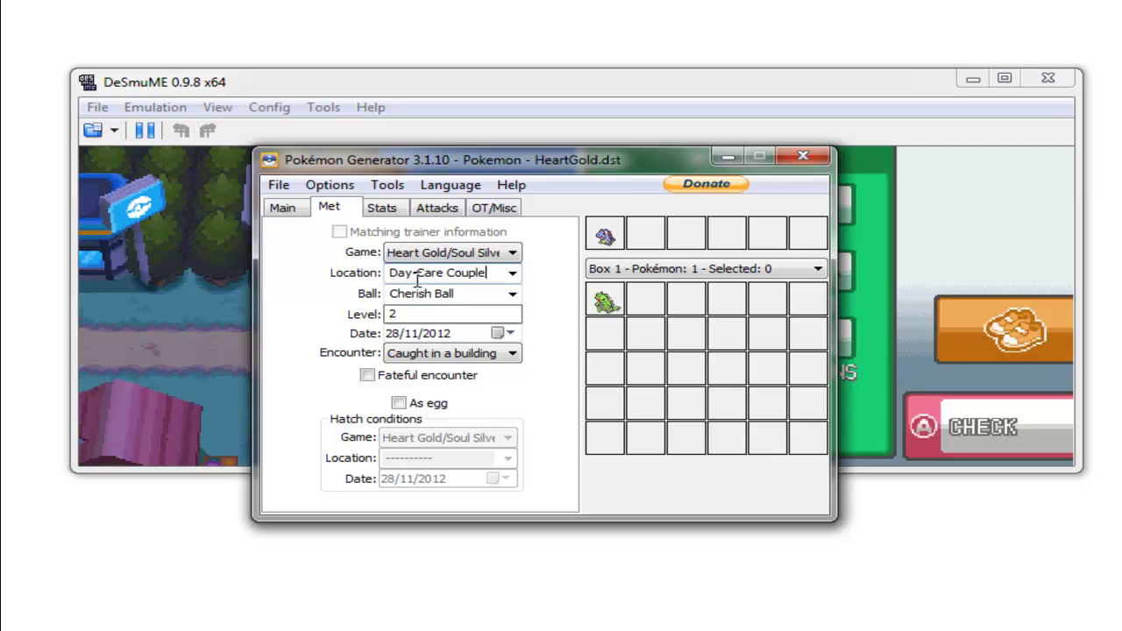
- Set the Bulbasaur's ball to Poké Ball and the level at which it was met to 1
{"action": "left_click", "coordinate": [513, 296]}
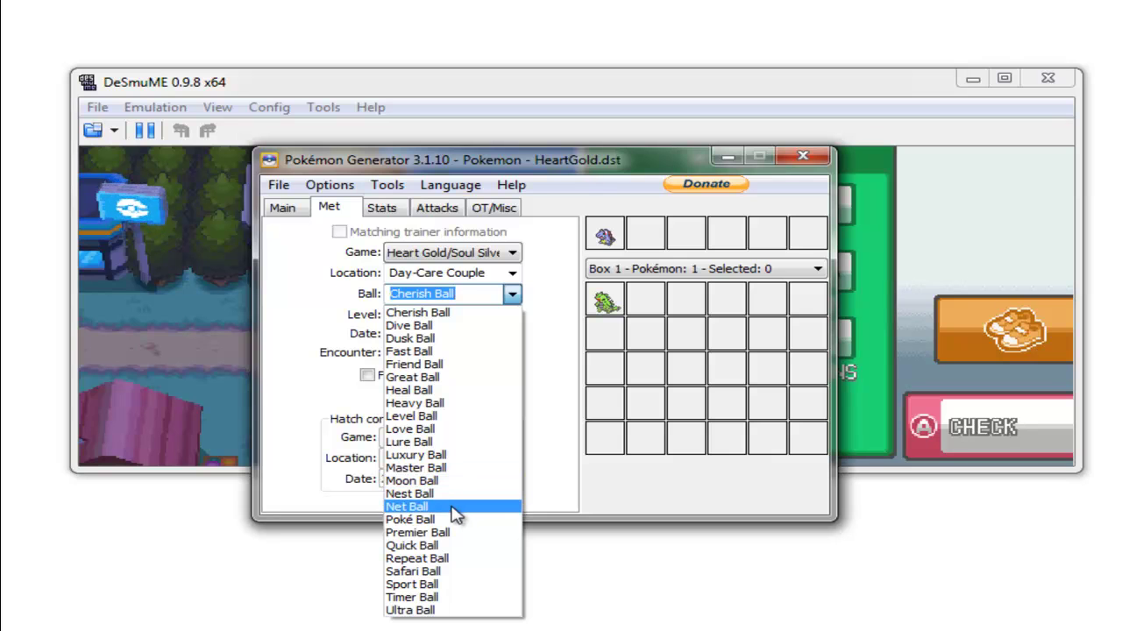
{"action": "left_click", "coordinate": [451, 520]}
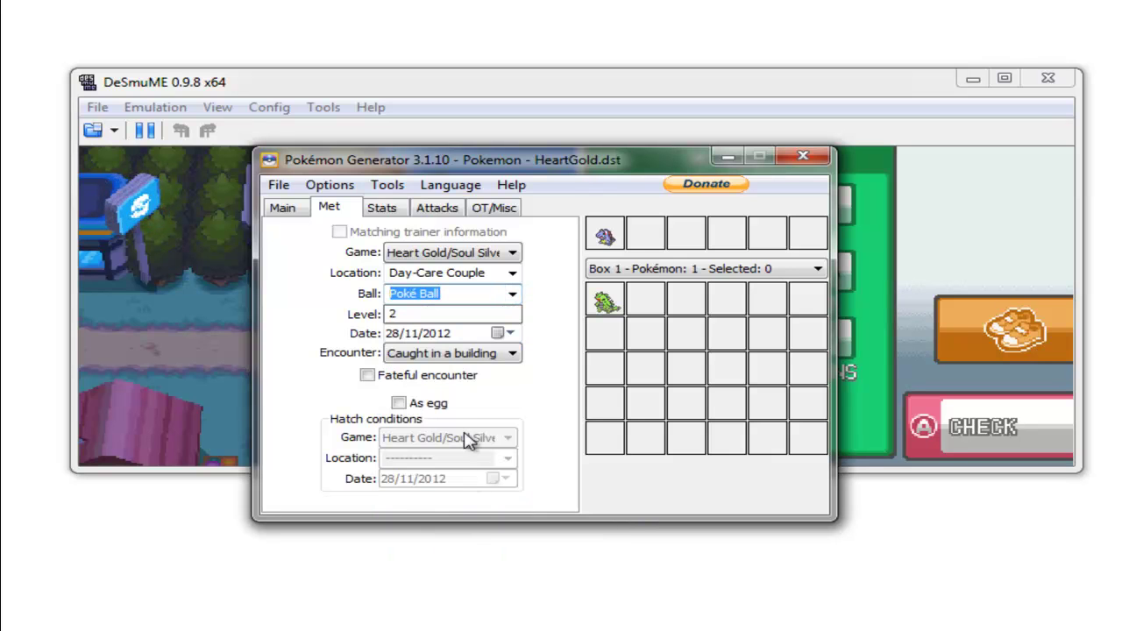
{"action": "left_click", "coordinate": [451, 316]}
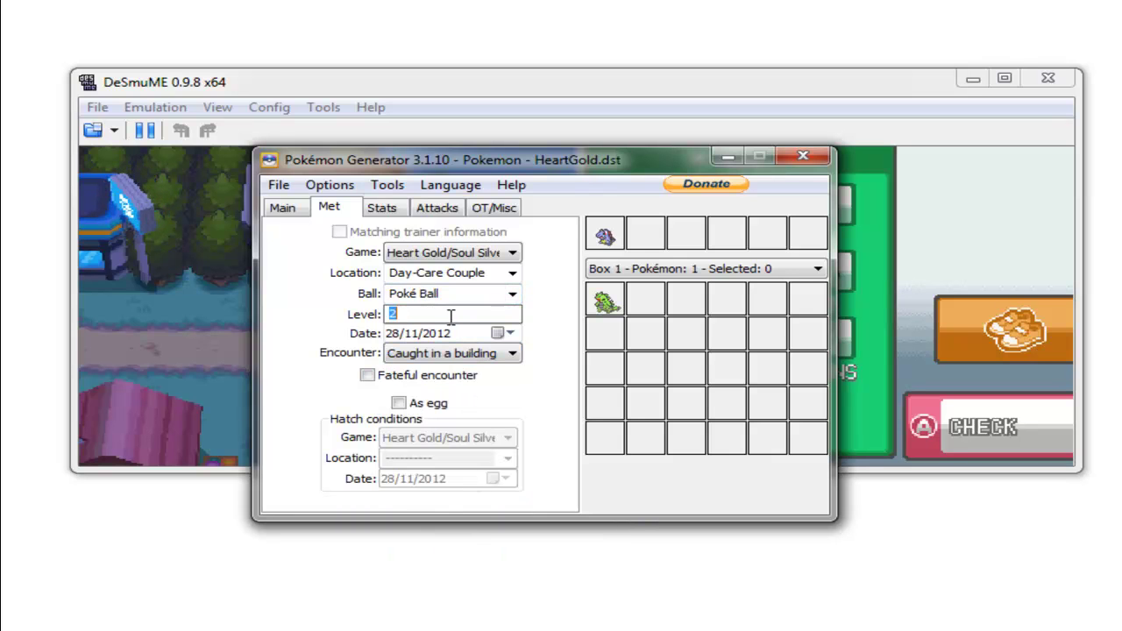
{"action": "type", "text": "1"}
- Set the encounter to Egg/Pal Park/Event/Honey tree/Shaymin and mark the Bulbasaur as an egg hatched in Cherrygrove City
{"action": "left_click", "coordinate": [456, 353]}
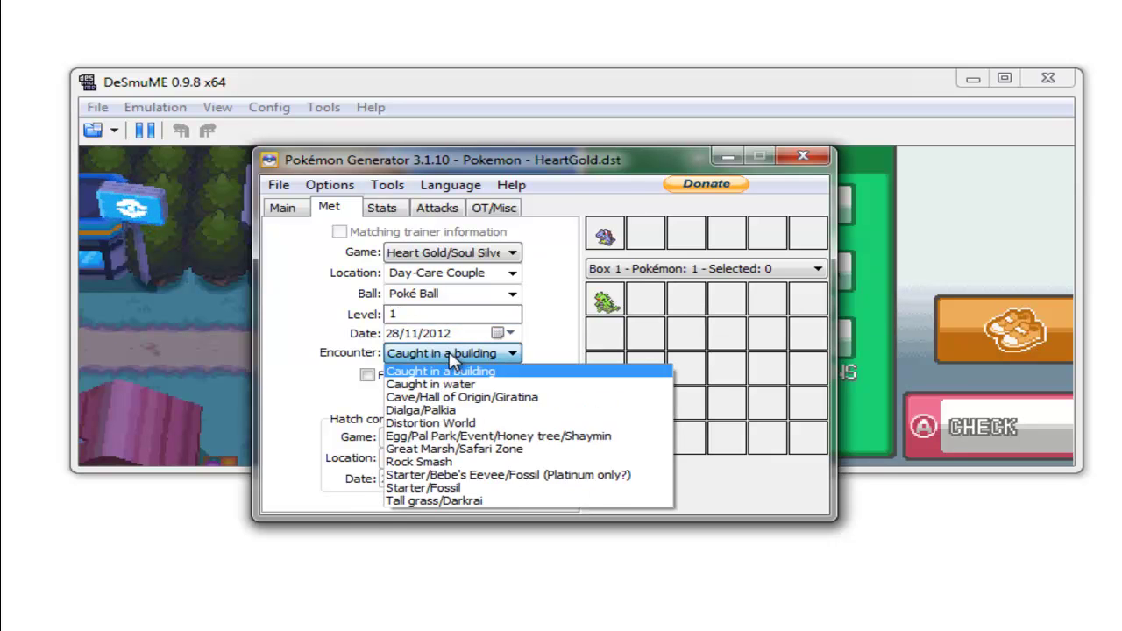
{"action": "left_click", "coordinate": [449, 436]}
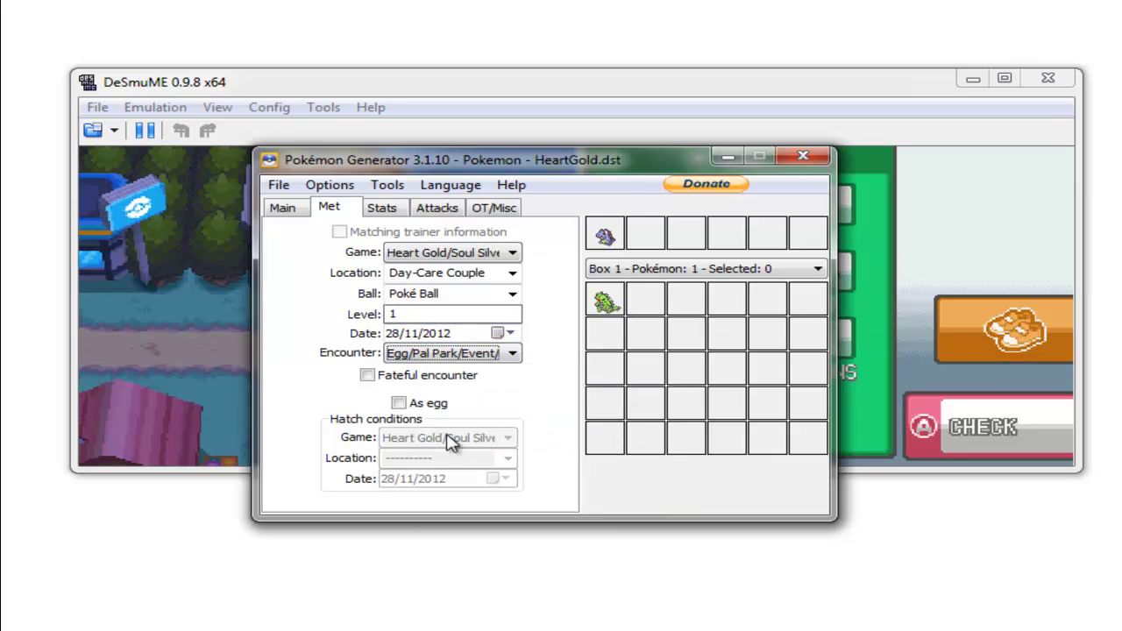
{"action": "left_click", "coordinate": [427, 409]}
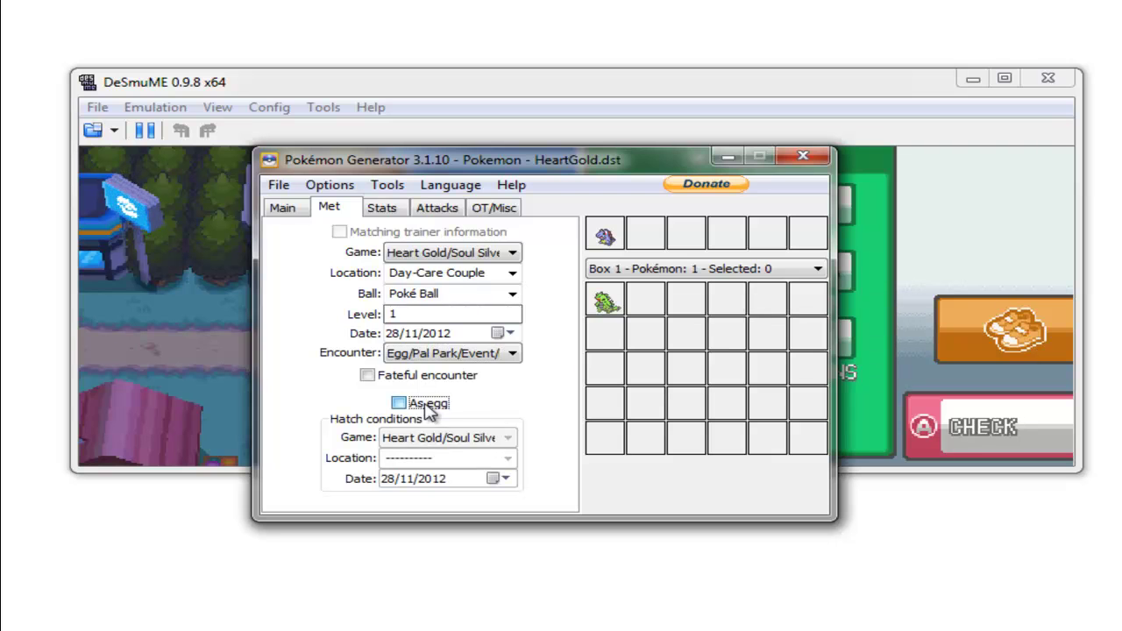
{"action": "left_click", "coordinate": [481, 457]}
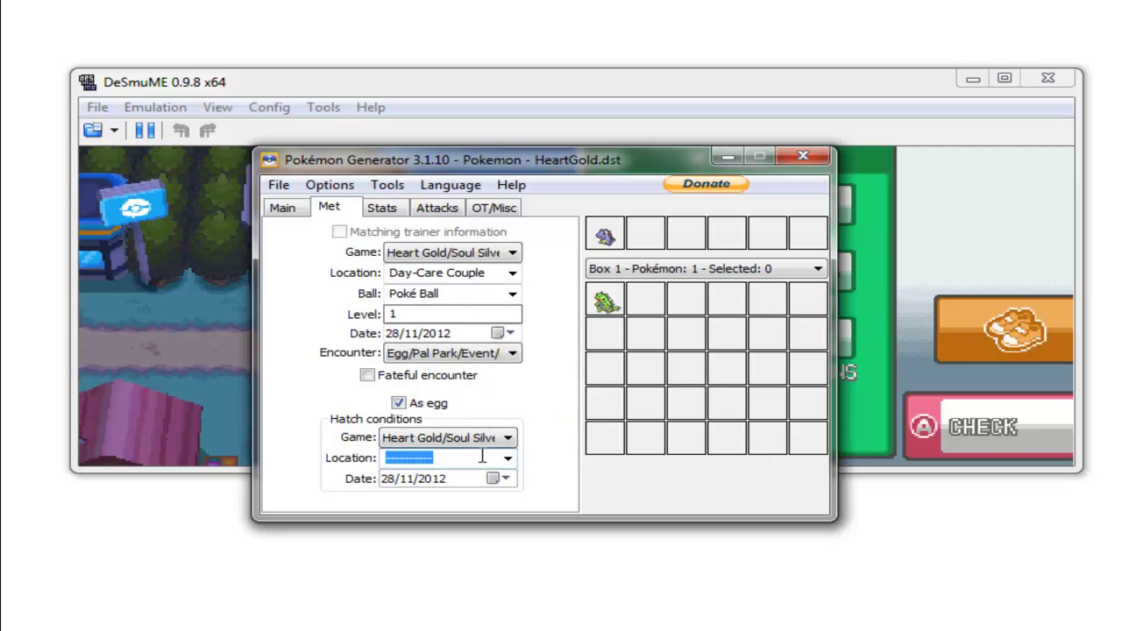
{"action": "type", "text": "Cherrygrove City"}
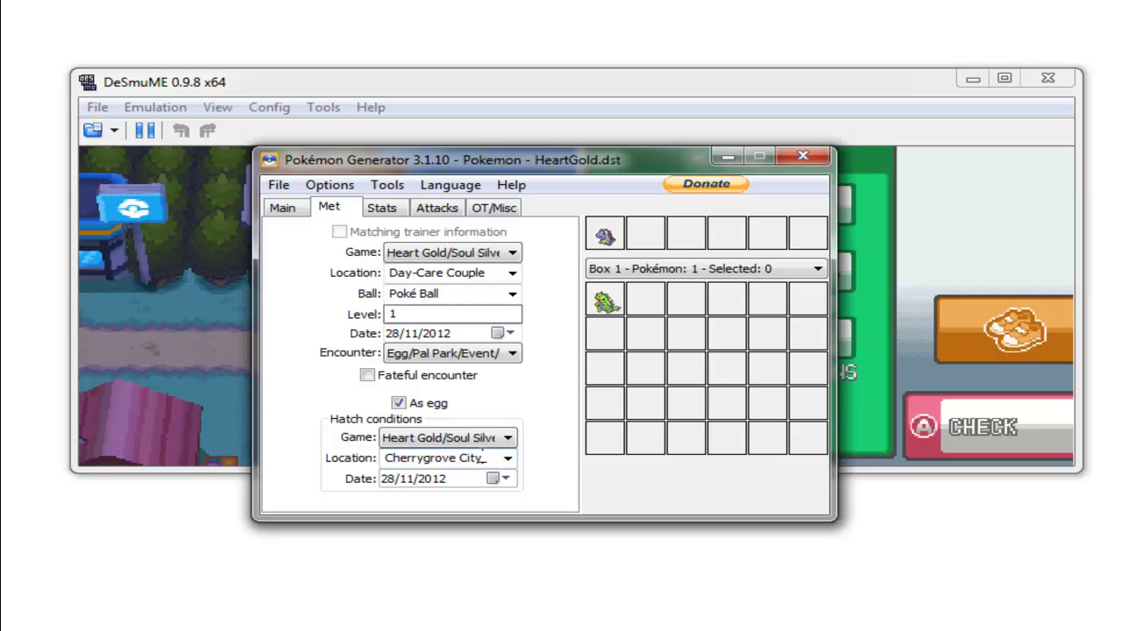
- Randomize the Bulbasaur's IVs and EVs
{"action": "left_click", "coordinate": [383, 215]}
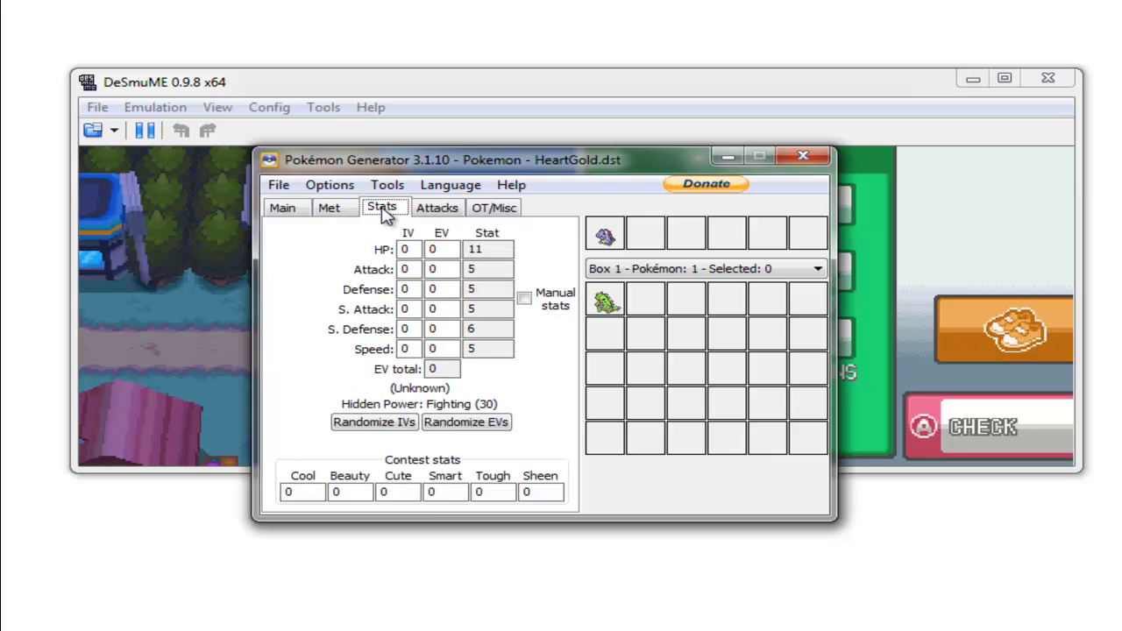
{"action": "left_click", "coordinate": [404, 428]}
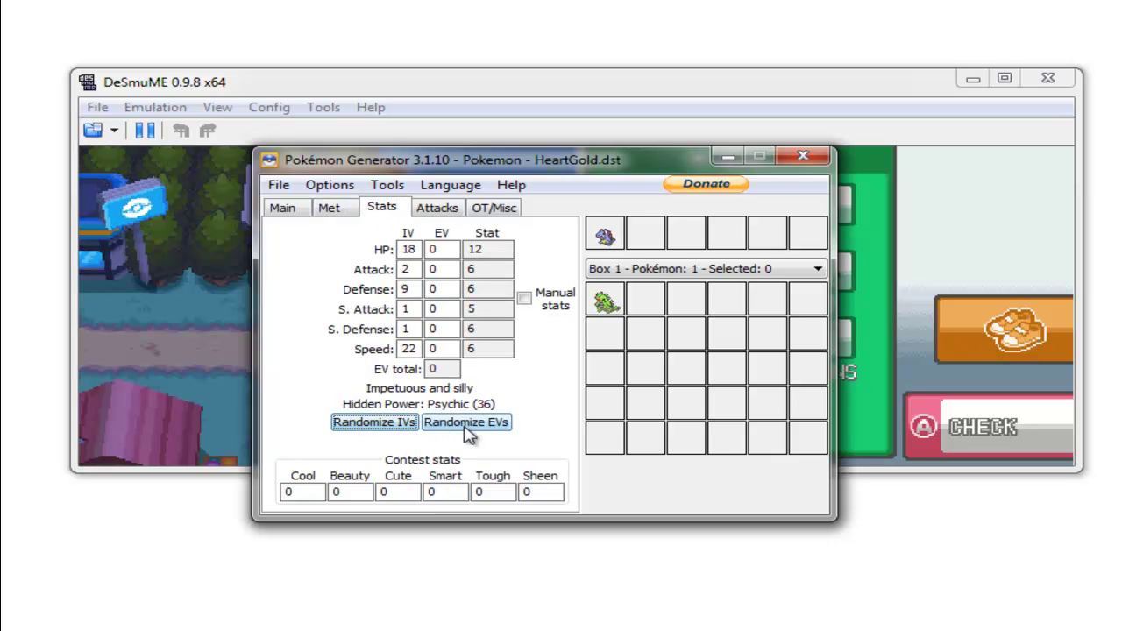
{"action": "left_click", "coordinate": [467, 425]}
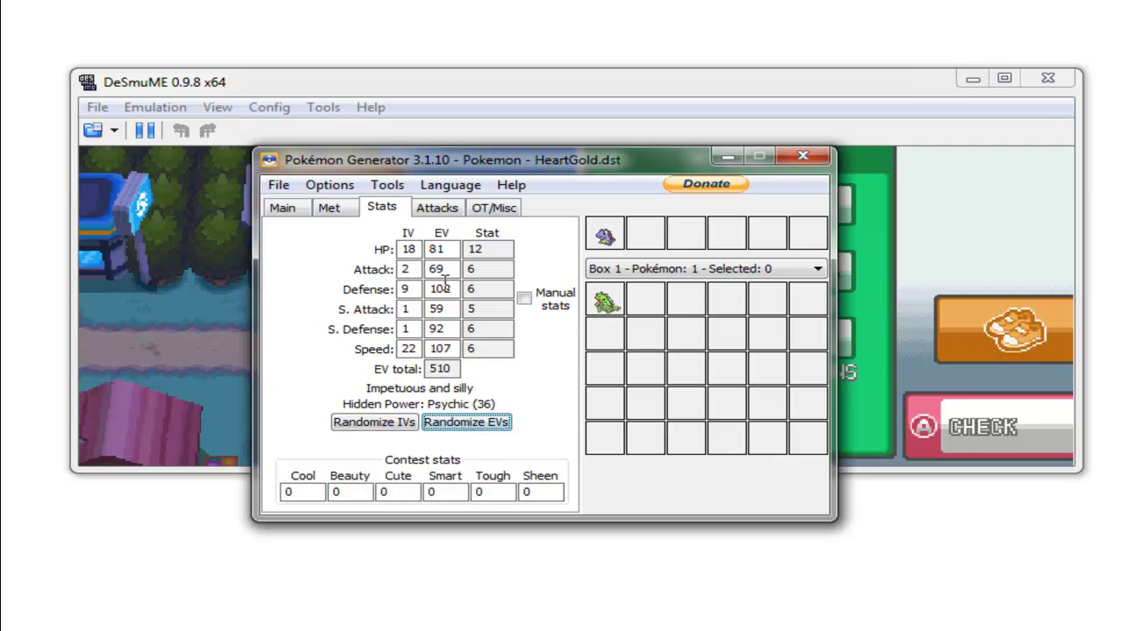
- Set the Bulbasaur's first two attacks to Razor Leaf and Leech Seed
{"action": "left_click", "coordinate": [430, 208]}
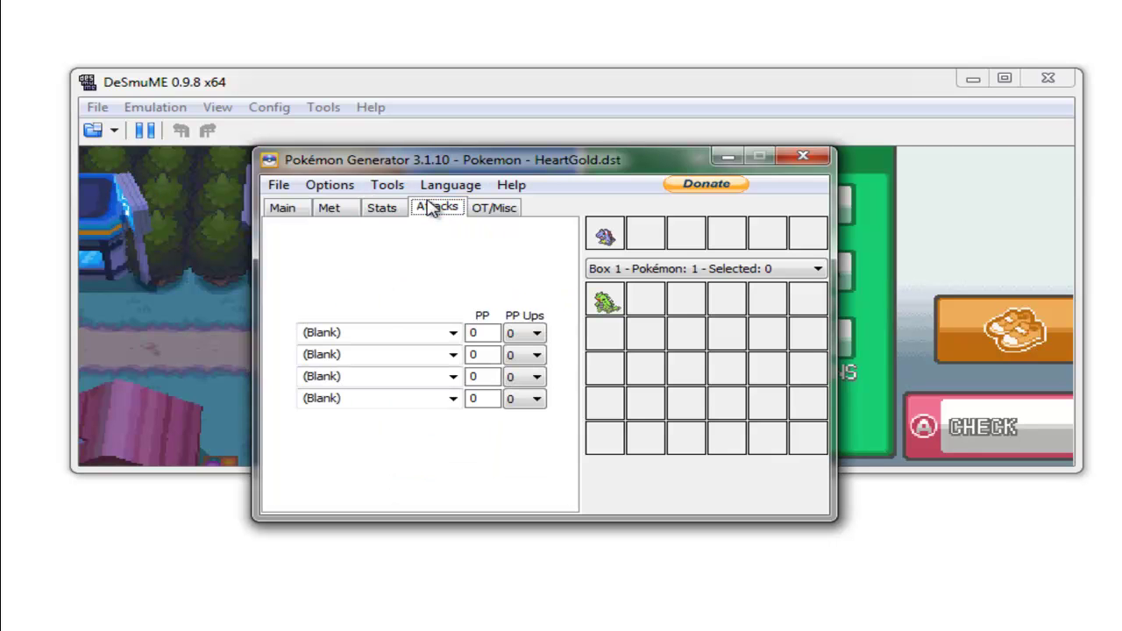
{"action": "left_click", "coordinate": [375, 330]}
{"action": "type", "text": "R"}
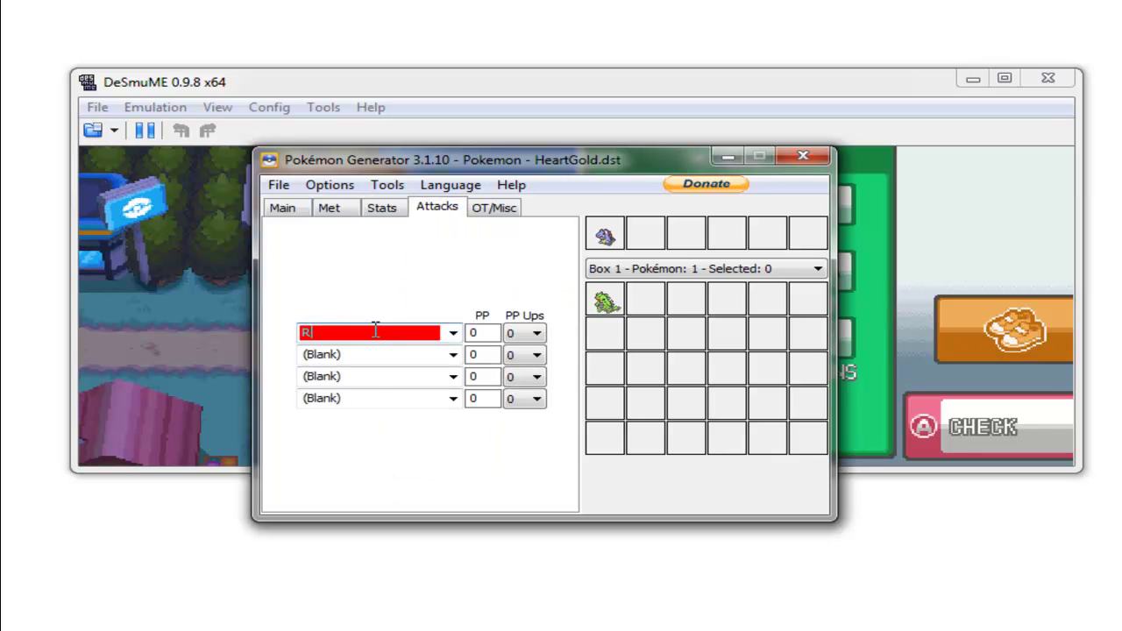
{"action": "type", "text": "a"}
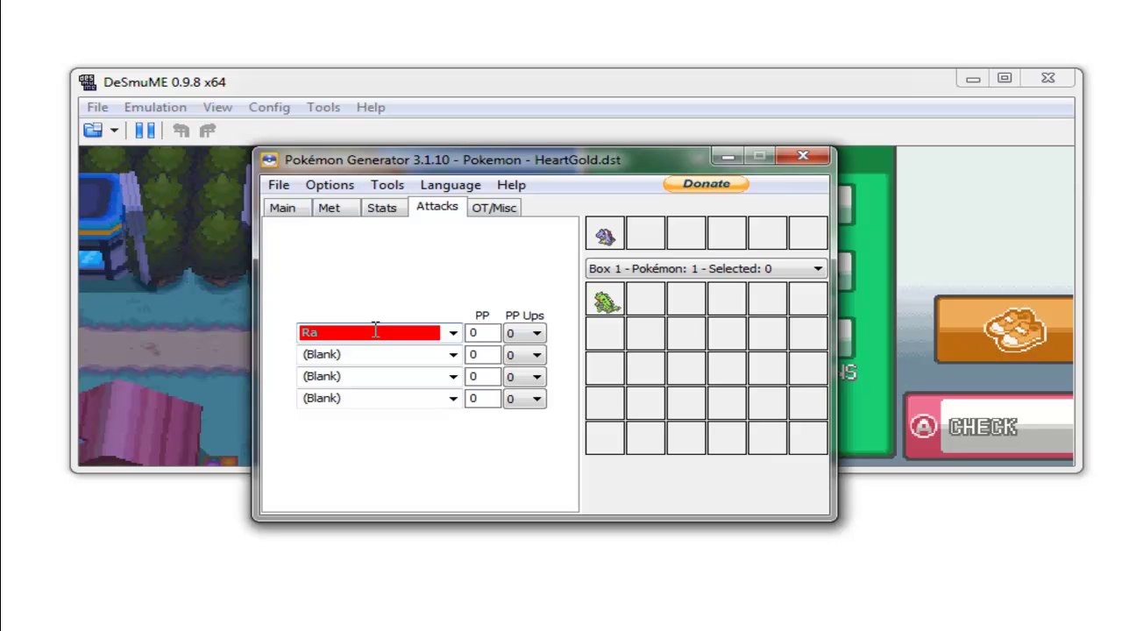
{"action": "type", "text": "zor "}
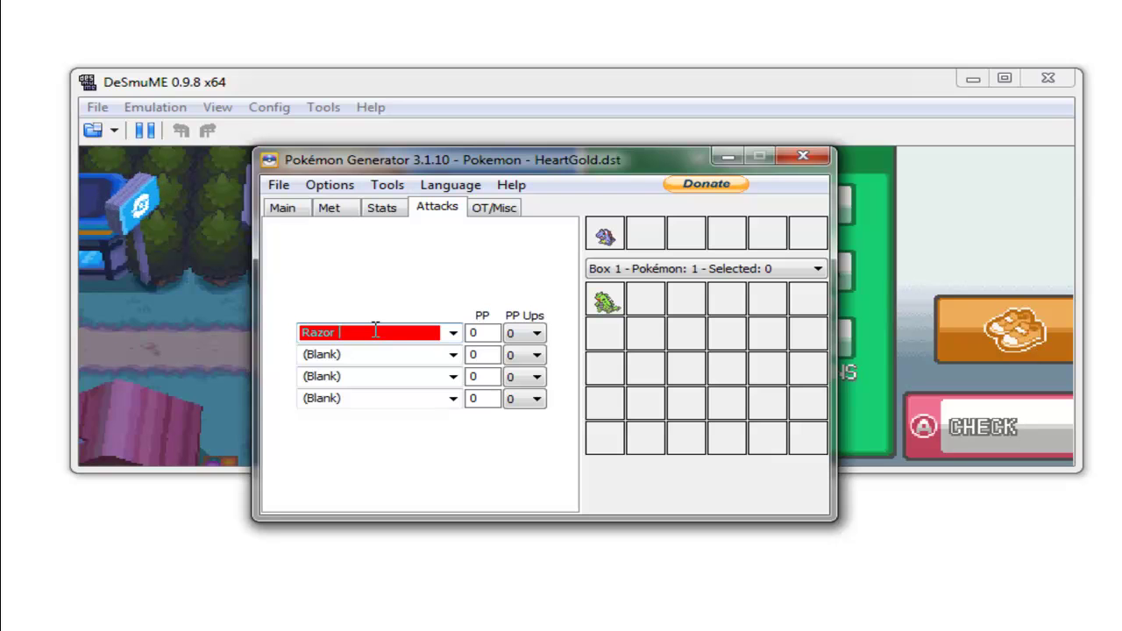
{"action": "type", "text": "Leaf"}
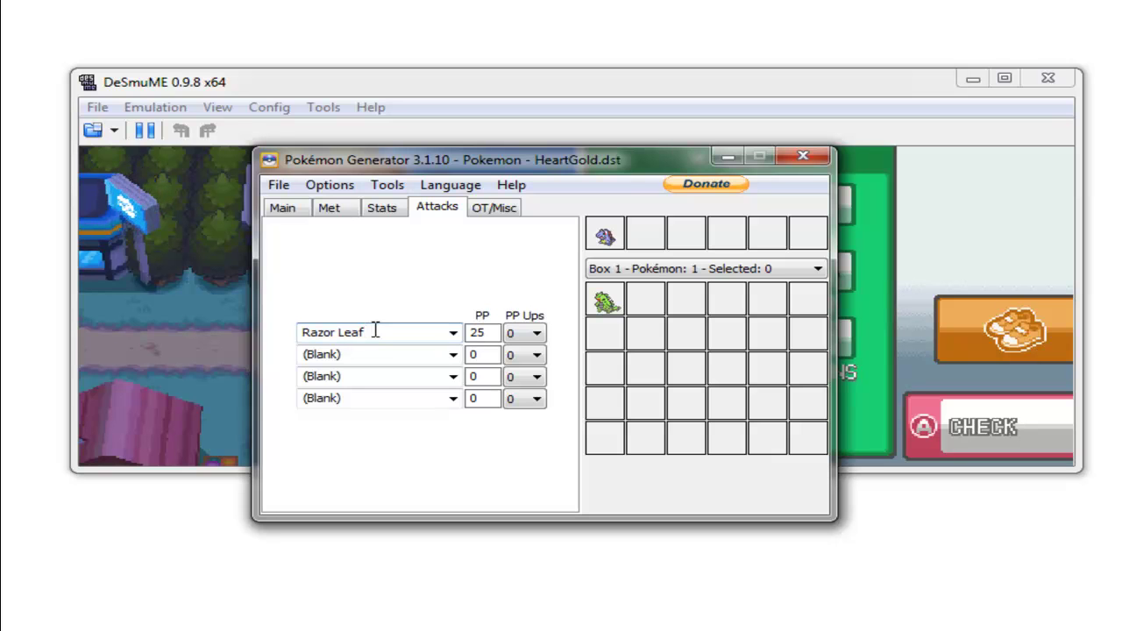
{"action": "left_click", "coordinate": [308, 352]}
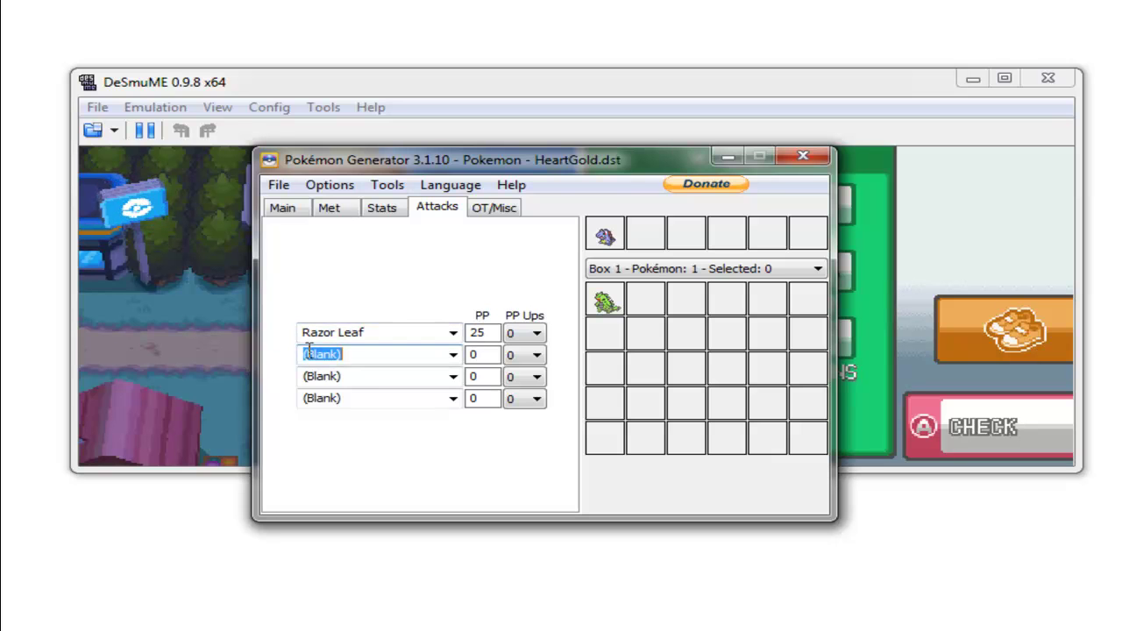
{"action": "type", "text": "L"}
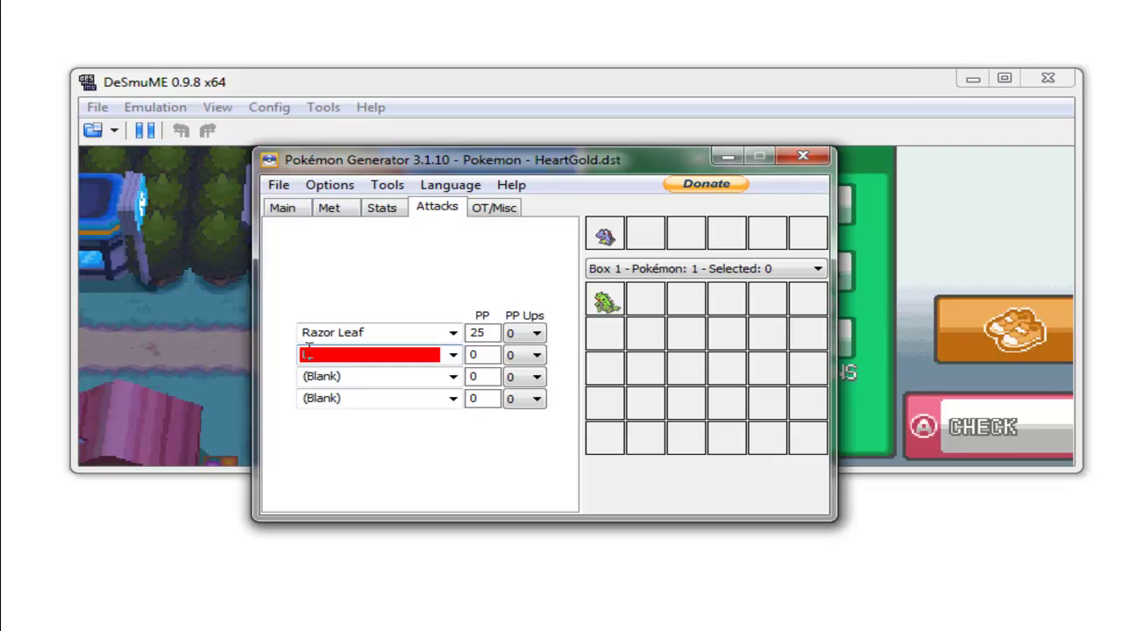
{"action": "type", "text": "eech Seed"}
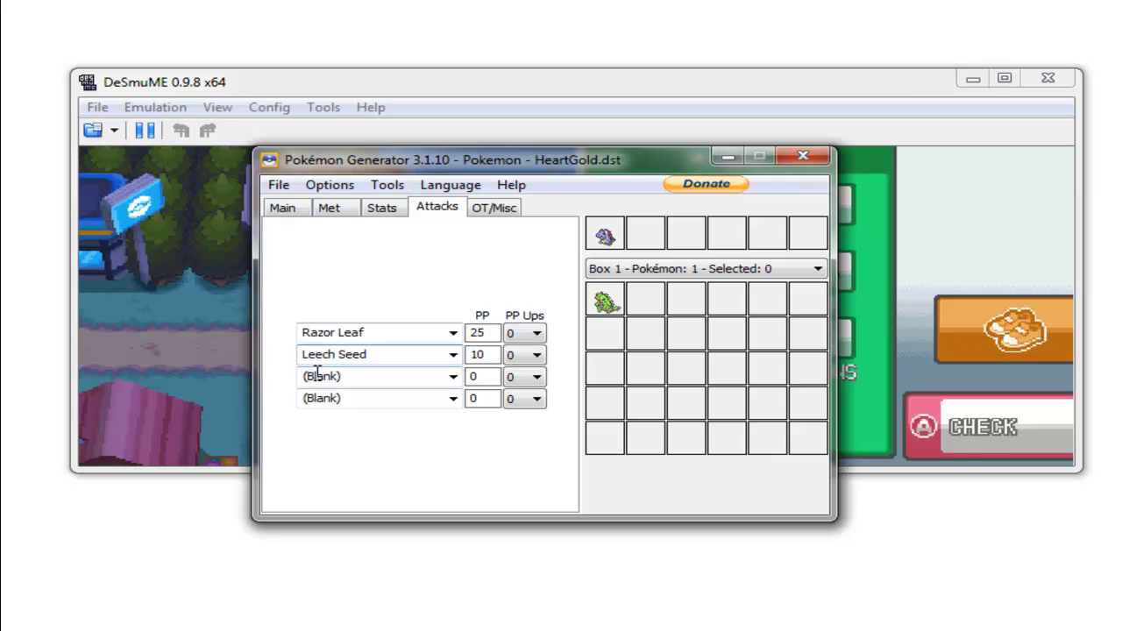
- Set the Bulbasaur's third and fourth attacks to Giga Drain and Vine Whip
{"action": "left_click", "coordinate": [320, 376]}
{"action": "type", "text": "Gi"}
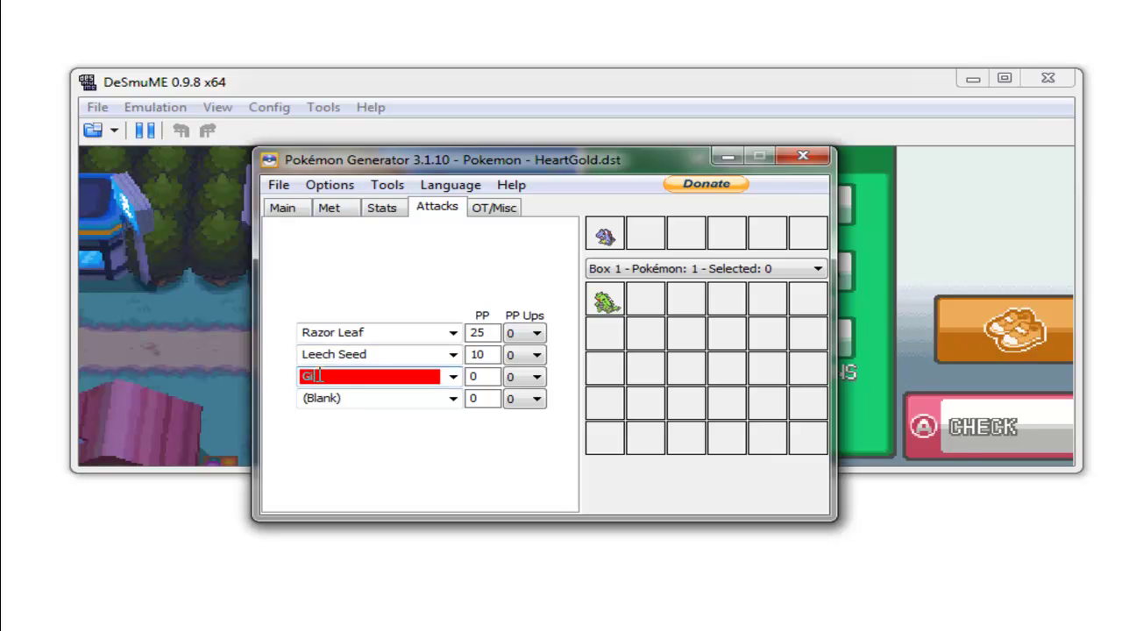
{"action": "type", "text": "ga Drain"}
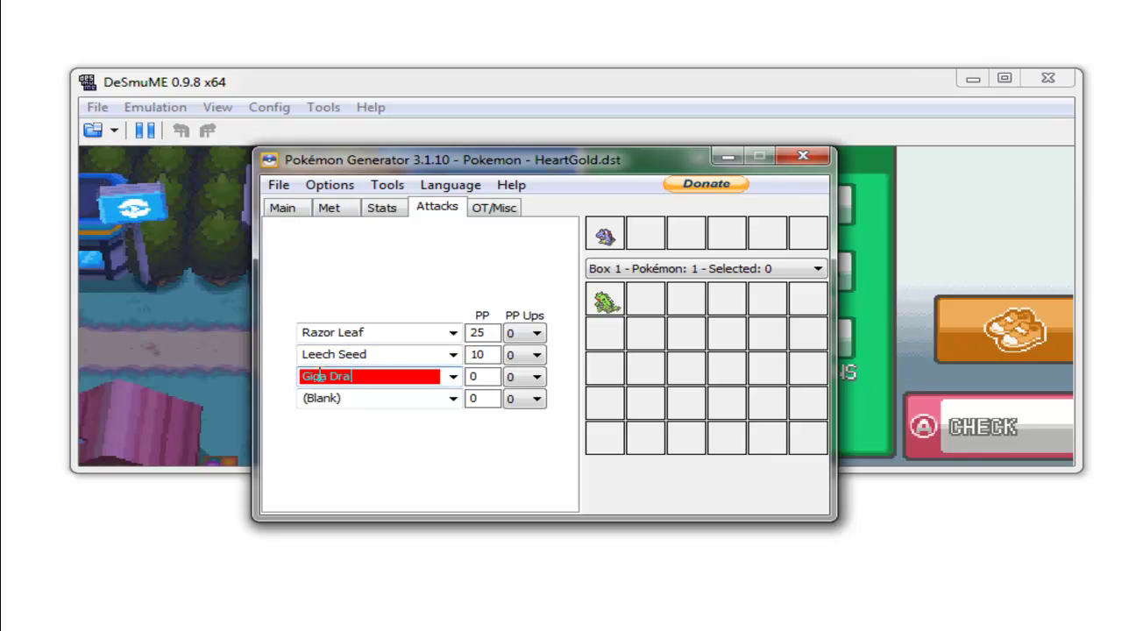
{"action": "left_click", "coordinate": [349, 399]}
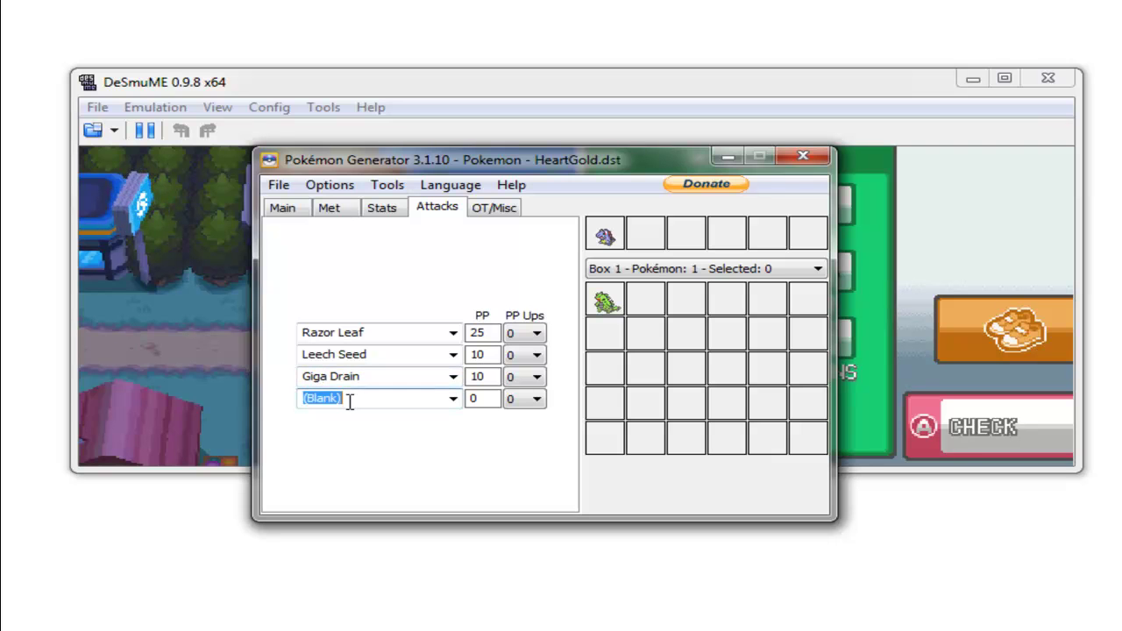
{"action": "type", "text": "Vine"}
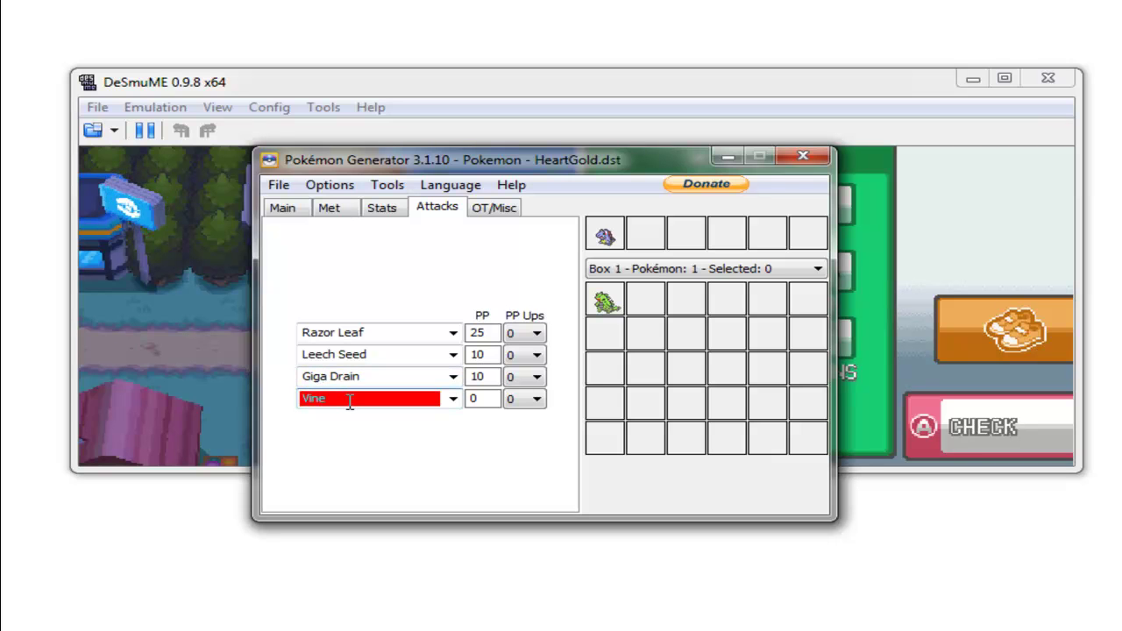
{"action": "type", "text": " Whip"}
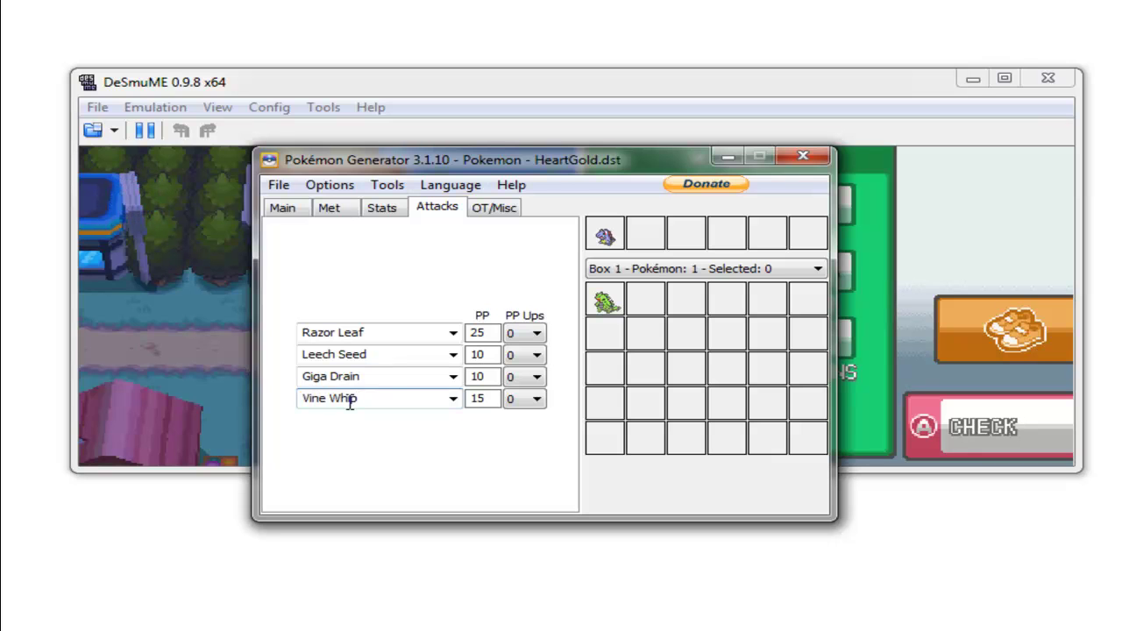
- Load the Bulbasaur's original trainer information from the save file
{"action": "left_click", "coordinate": [507, 213]}
{"action": "left_click", "coordinate": [448, 252]}
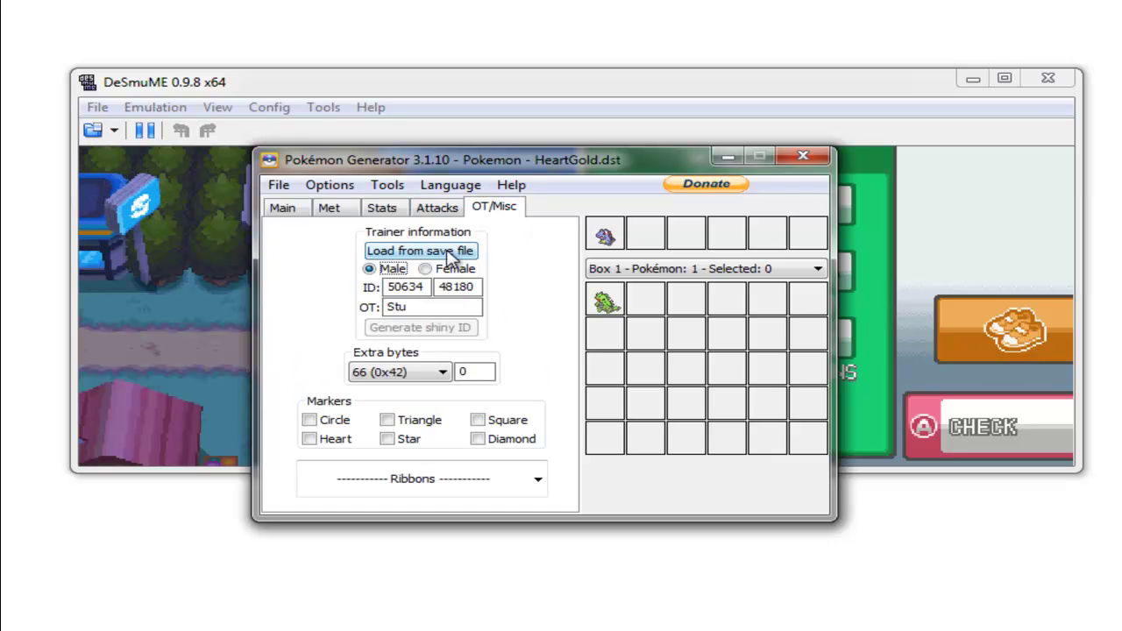
{"action": "mouse_move", "coordinate": [464, 289]}
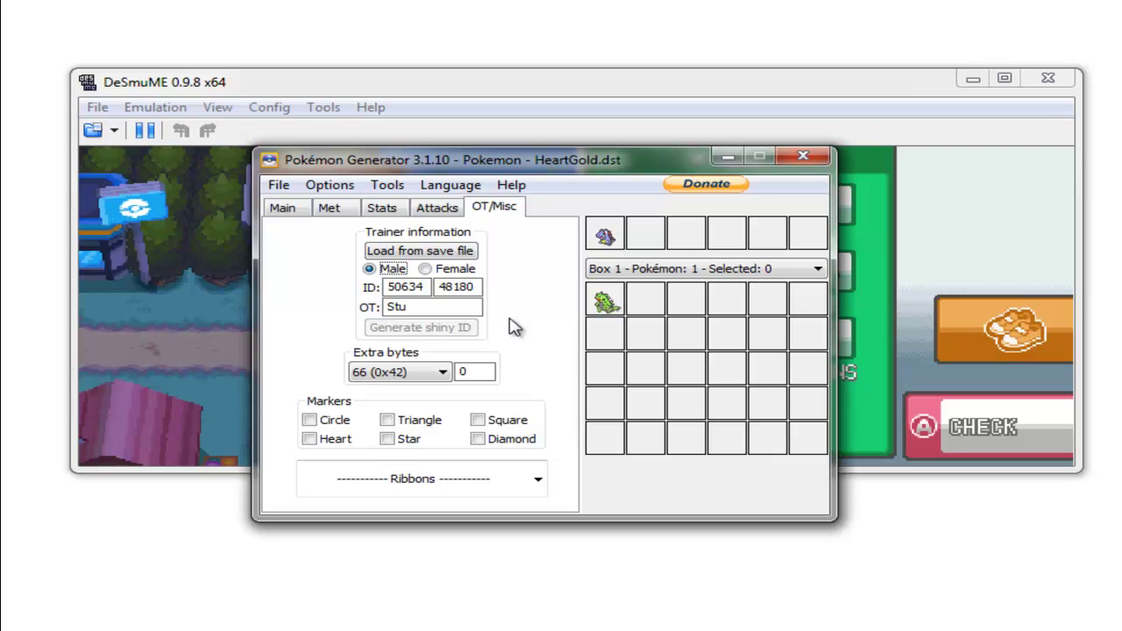
- Set the finished Bulbasaur into the second party slot and save the save file under its existing name
{"action": "right_click", "coordinate": [641, 304]}
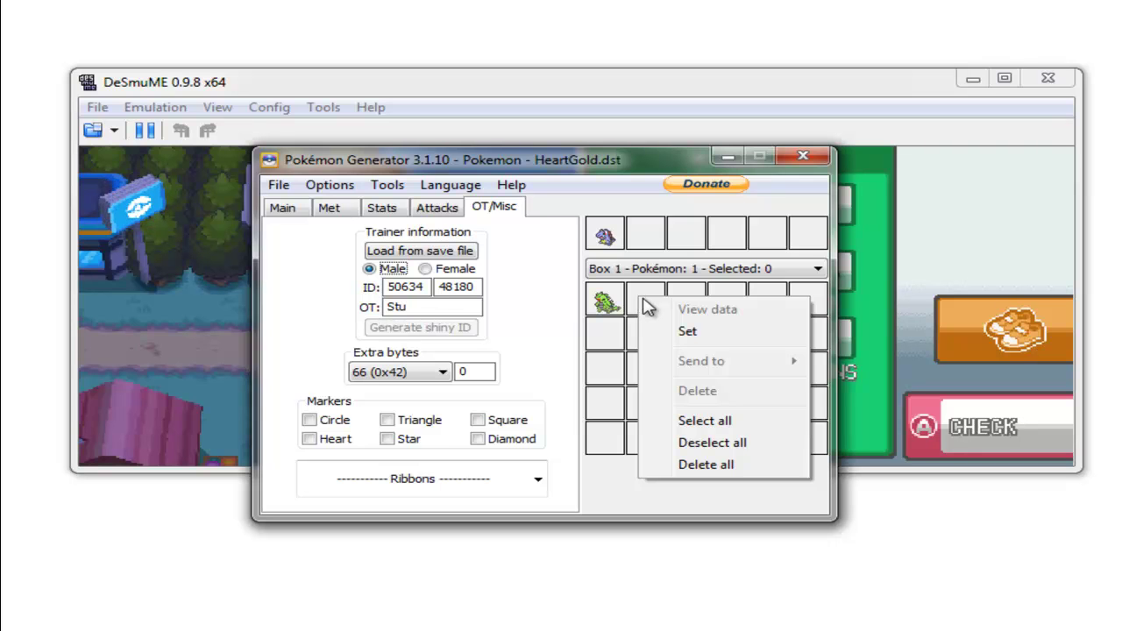
{"action": "right_click", "coordinate": [649, 229]}
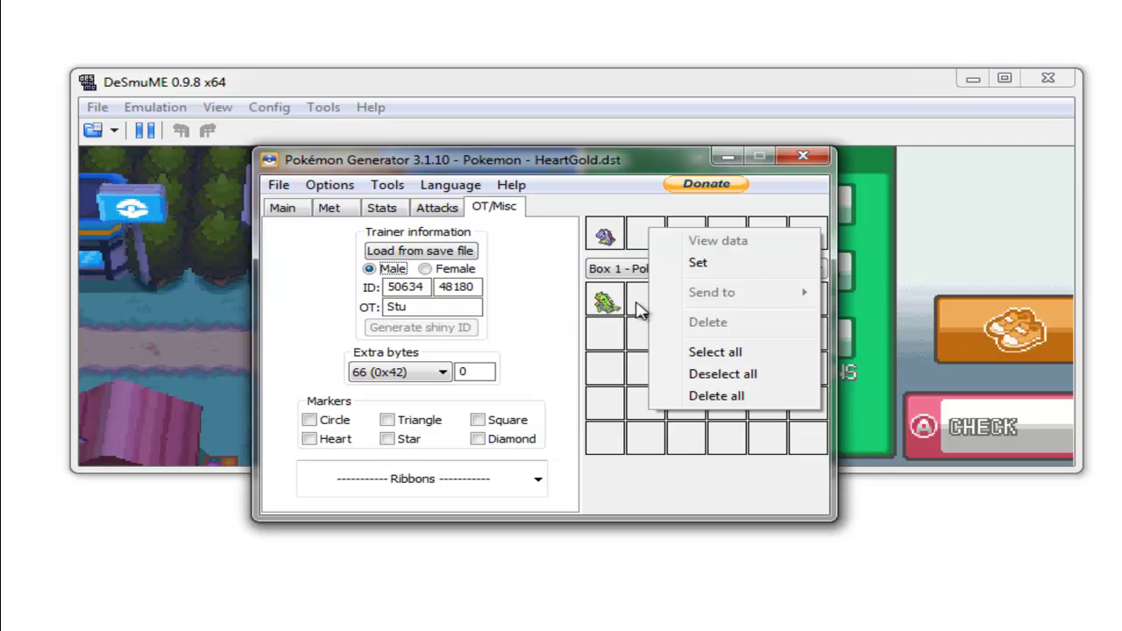
{"action": "right_click", "coordinate": [640, 305]}
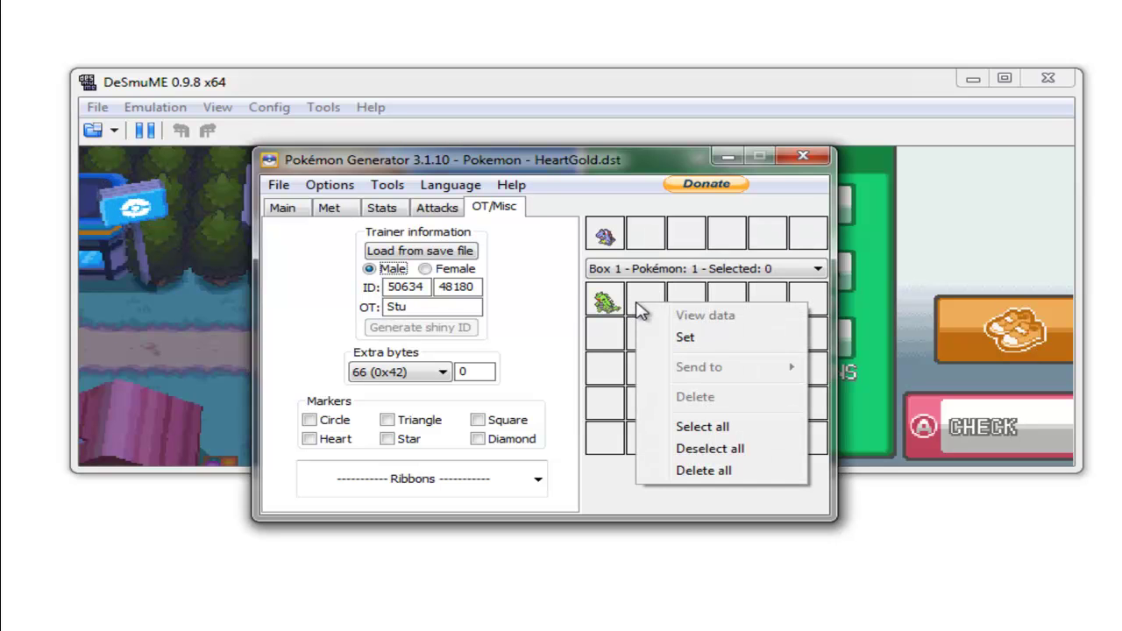
{"action": "left_click", "coordinate": [653, 238]}
{"action": "right_click", "coordinate": [653, 238]}
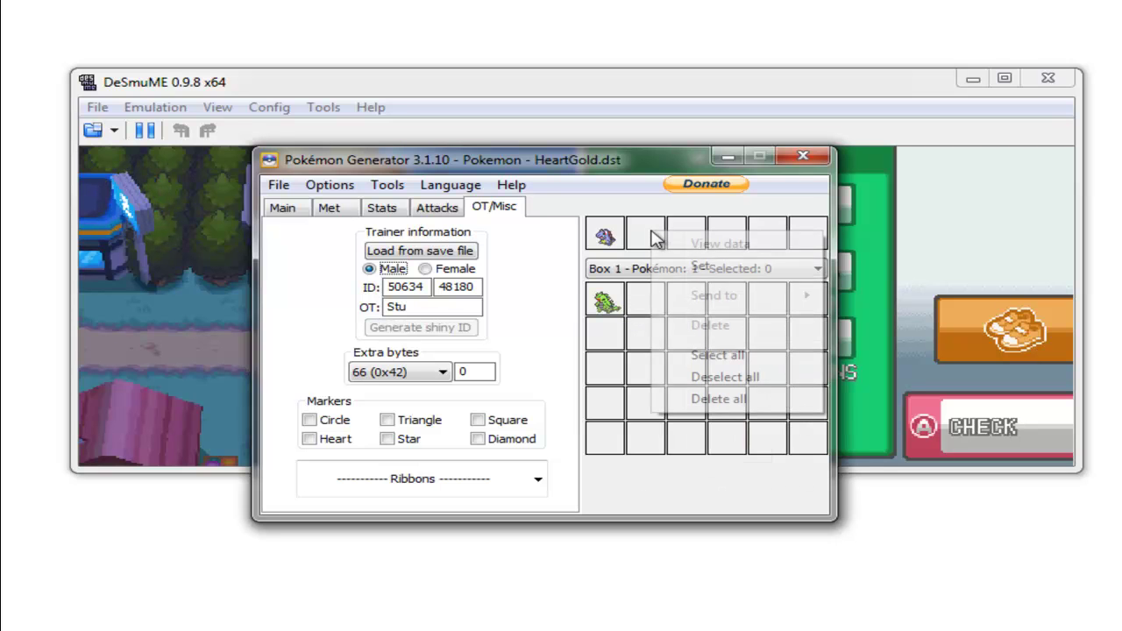
{"action": "left_click", "coordinate": [694, 269]}
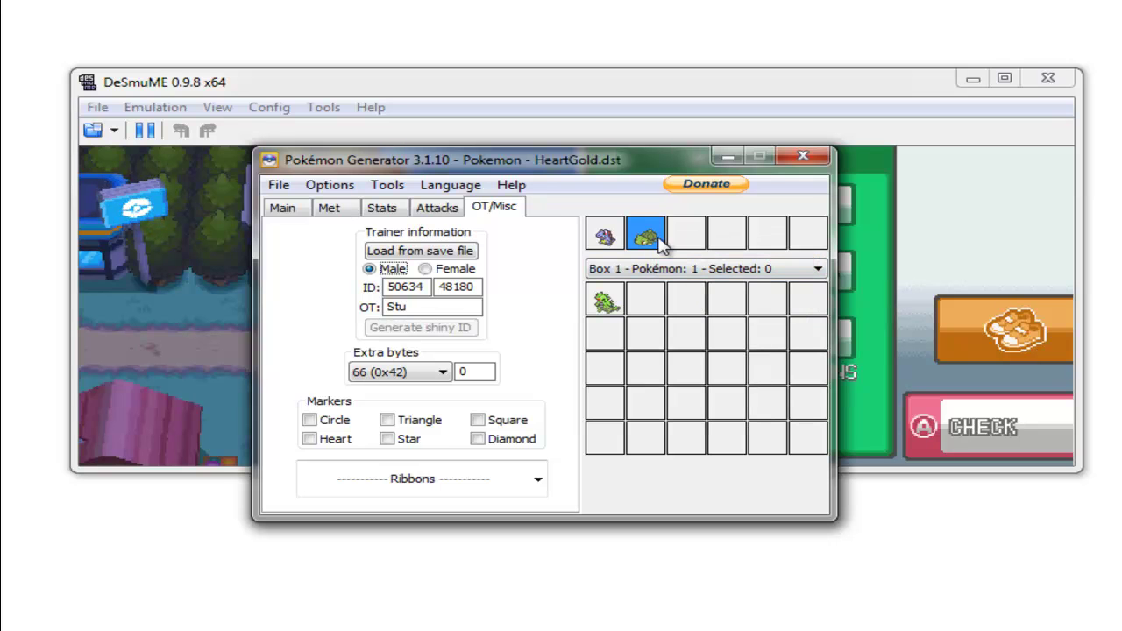
{"action": "left_click", "coordinate": [277, 185]}
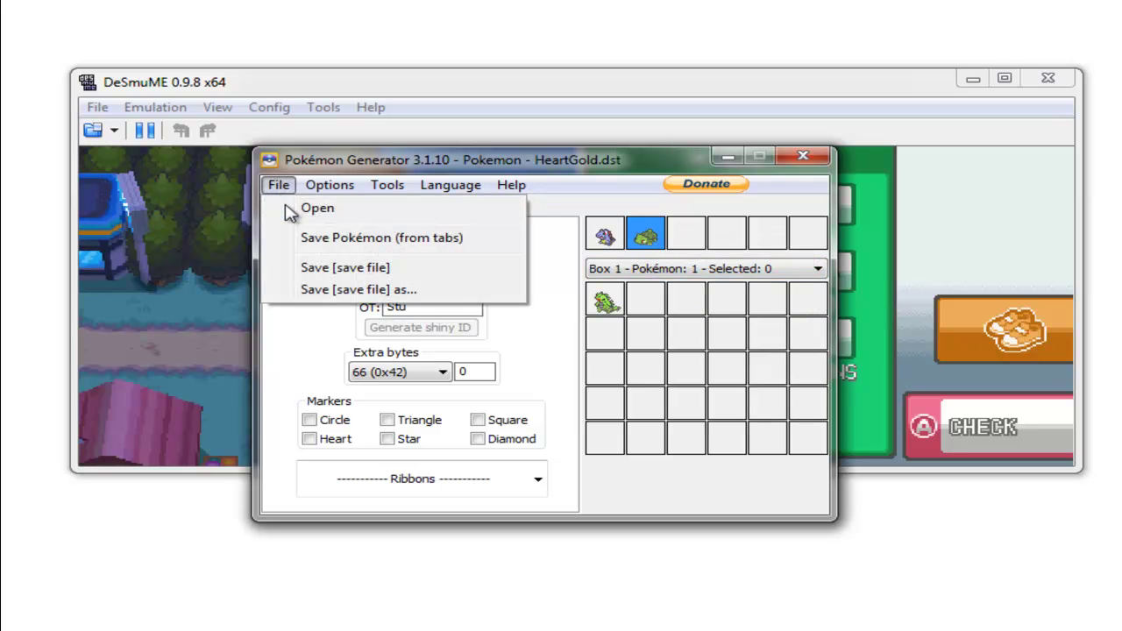
{"action": "left_click", "coordinate": [331, 268]}
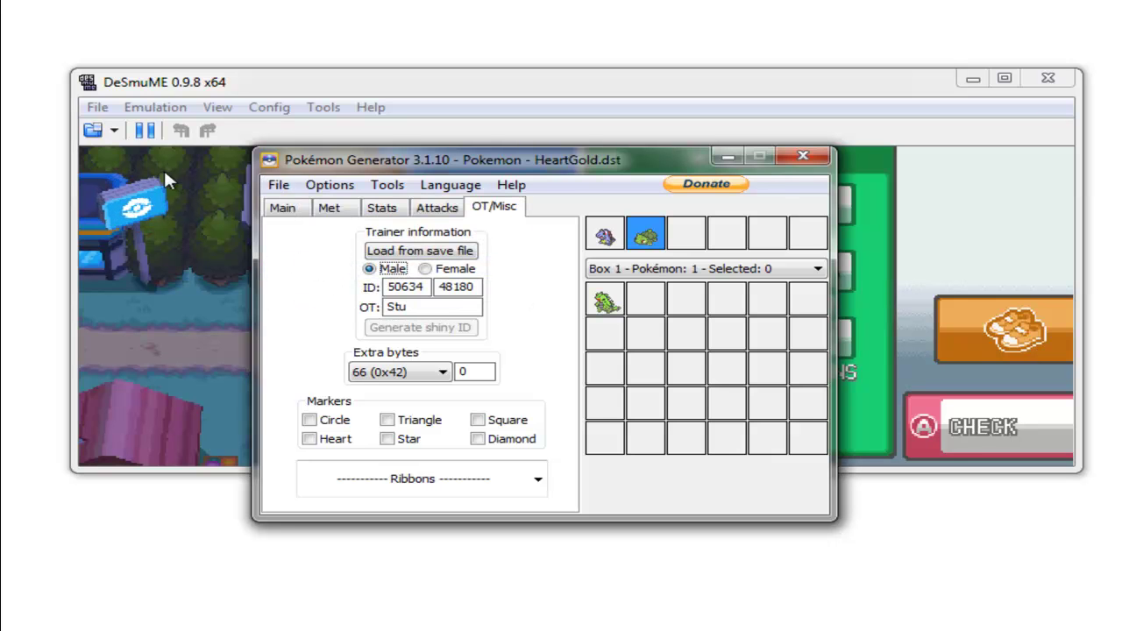
- Switch to DeSmuME and load the savestate Pokemon - HeartGold.dst
{"action": "left_click", "coordinate": [99, 107]}
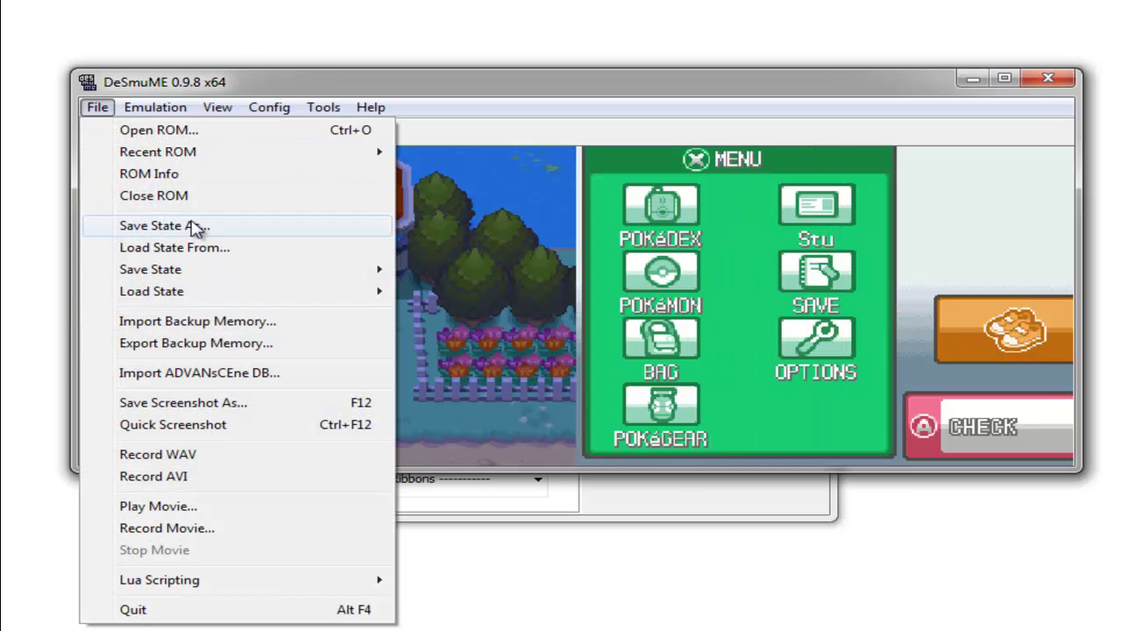
{"action": "left_click", "coordinate": [210, 246]}
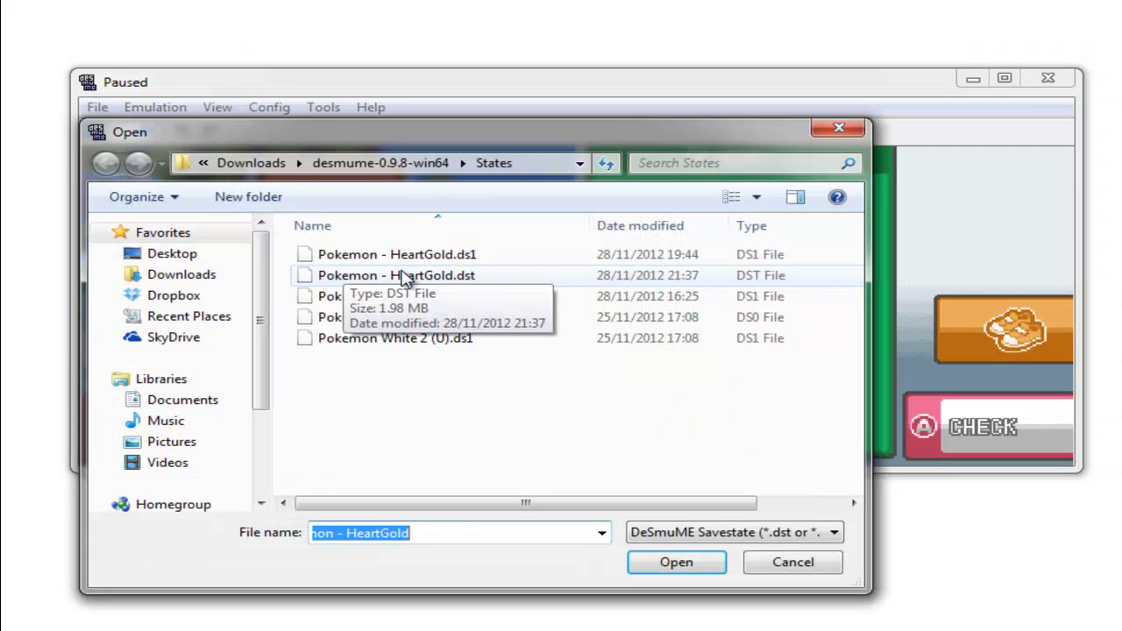
{"action": "double_click", "coordinate": [403, 275]}
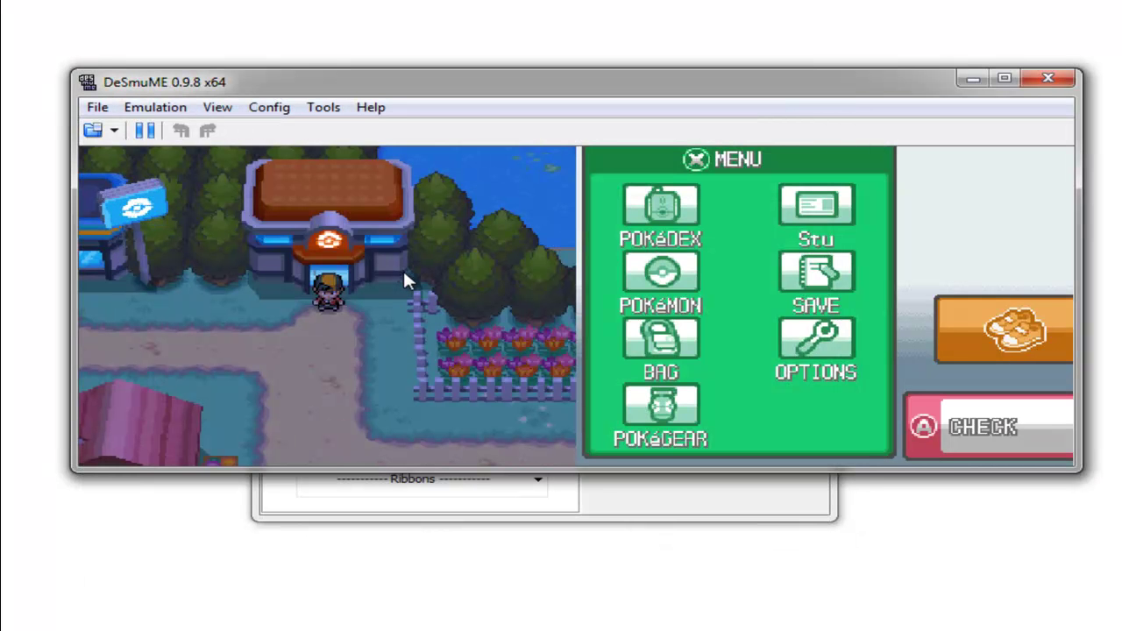
- Open the Bulbasaur's summary from the in-game party and check its trainer memo, skills and battle moves
{"action": "key", "text": "s"}
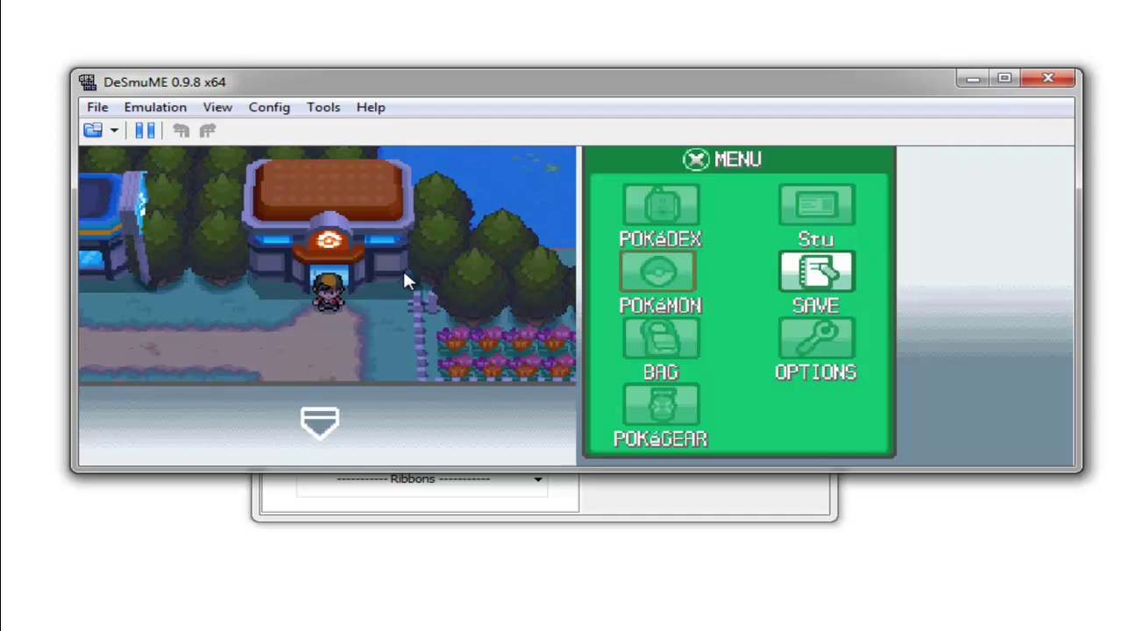
{"action": "key", "text": "Left"}
{"action": "key", "text": "x"}
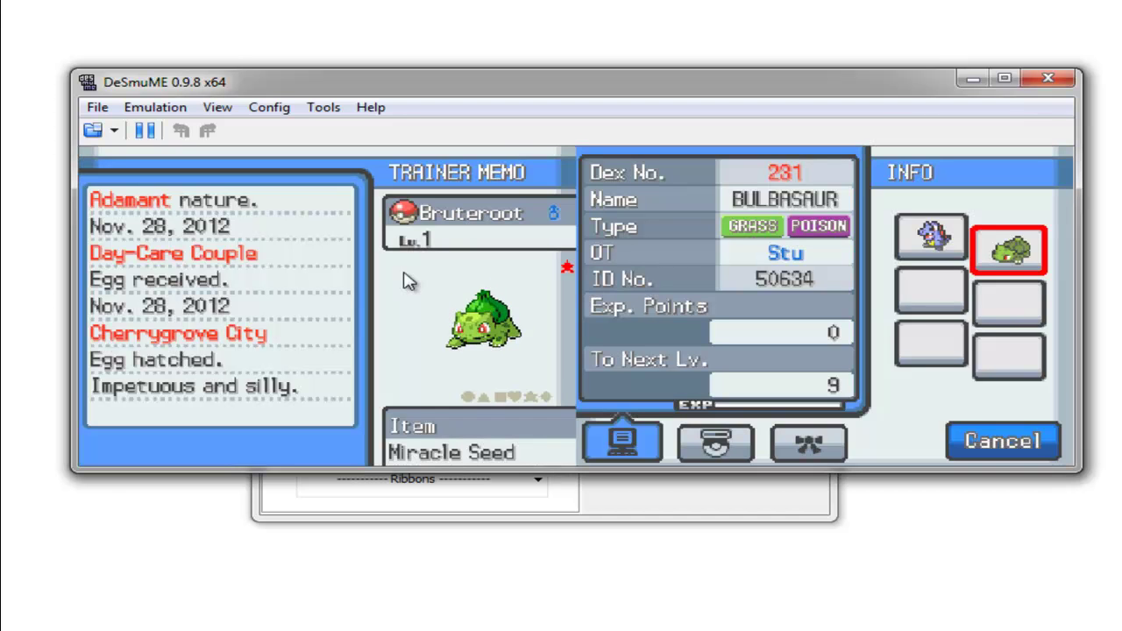
{"action": "key", "text": "Left"}
{"action": "key", "text": "Right"}
{"action": "key", "text": "Right"}
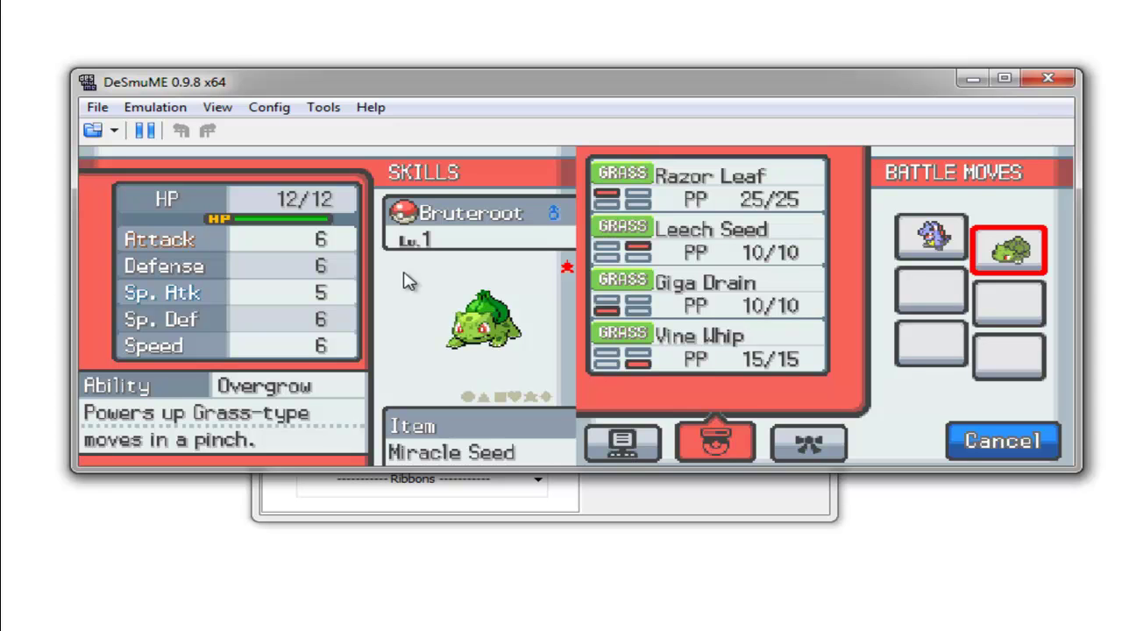
{"action": "key", "text": "Left"}
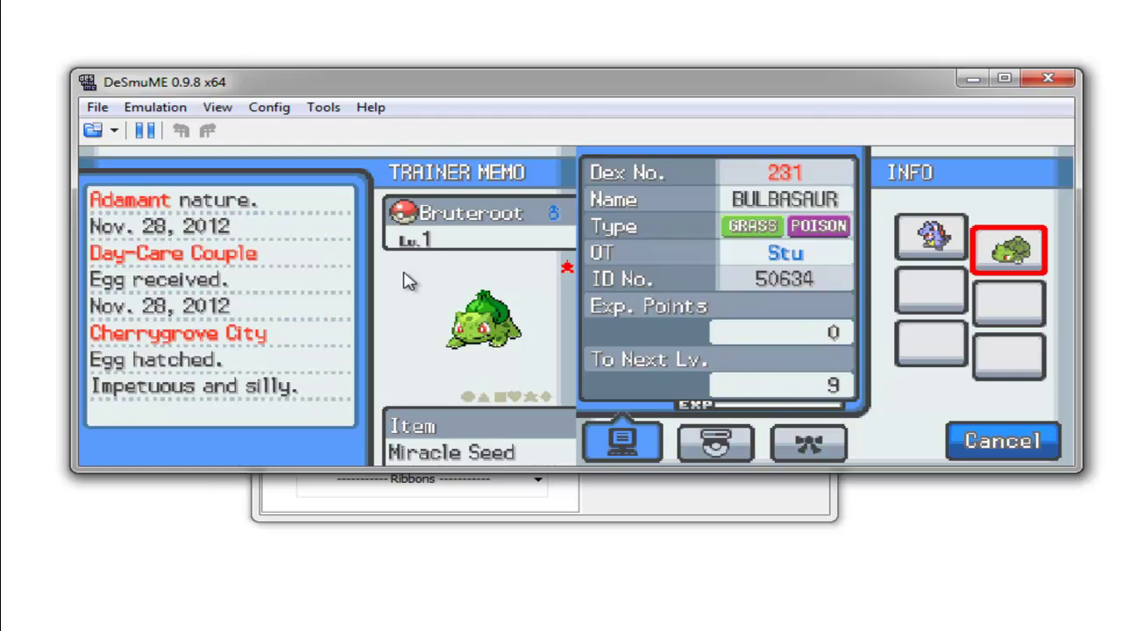